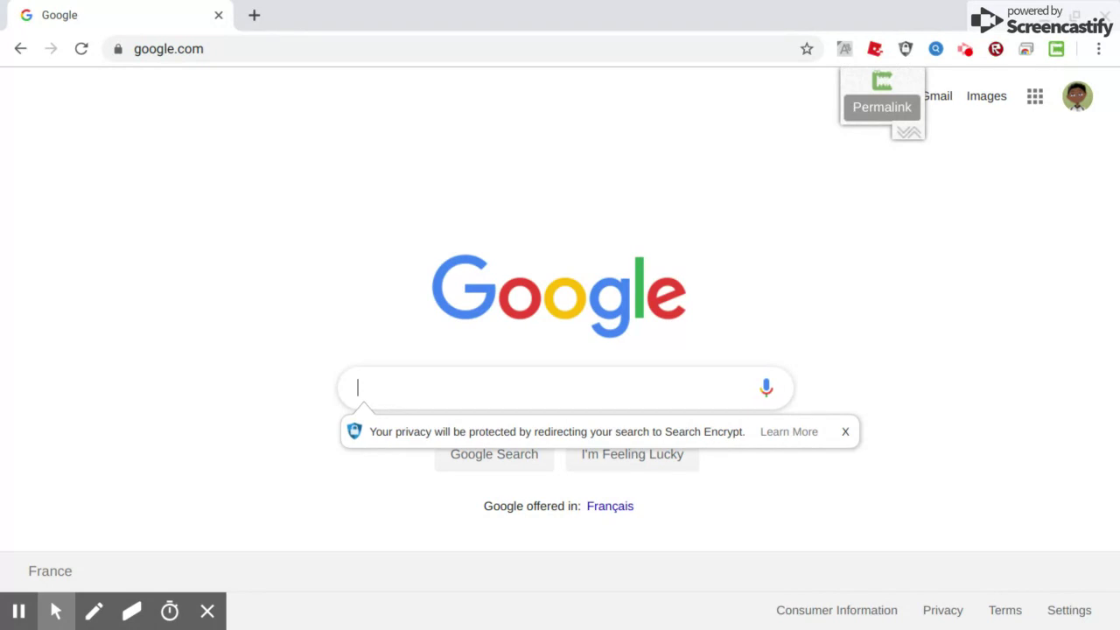
# Go to cameyo.com by entering 'cameyo' in the address bar and choosing its suggestion.
pyautogui.click(905, 132)
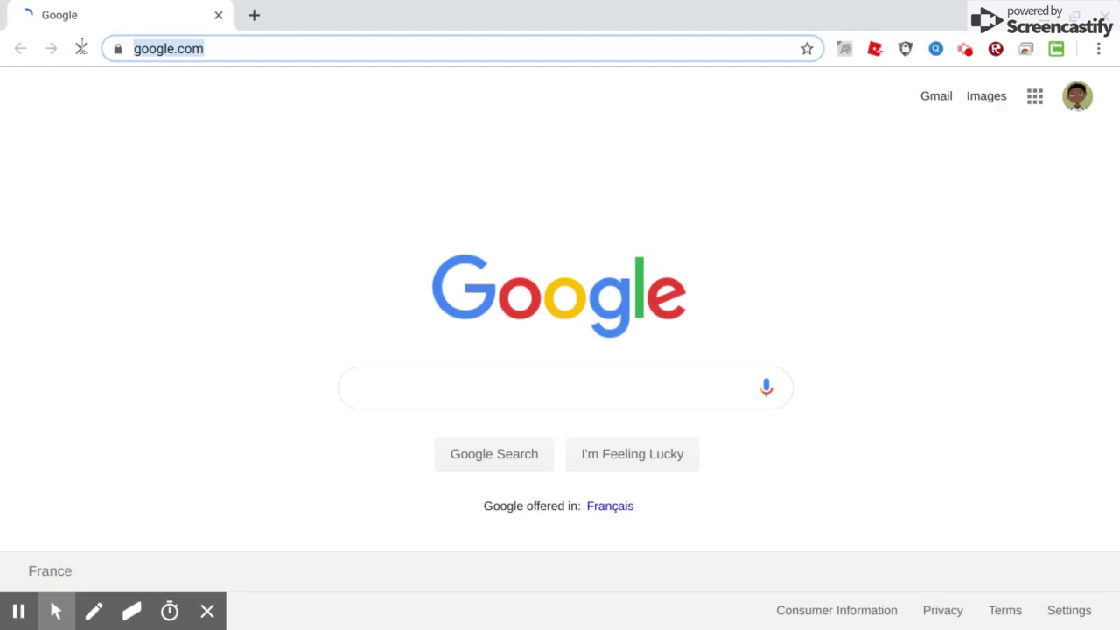
pyautogui.write('camyo')
pyautogui.press('BackSpace')
pyautogui.press('BackSpace')
pyautogui.write('eyo')
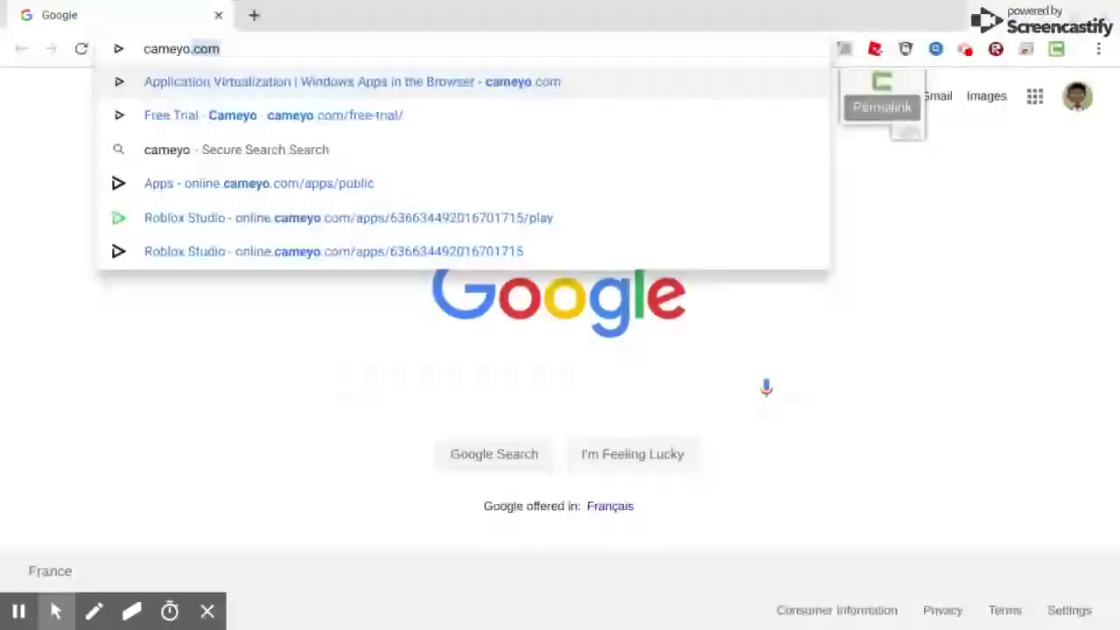
pyautogui.click(288, 84)
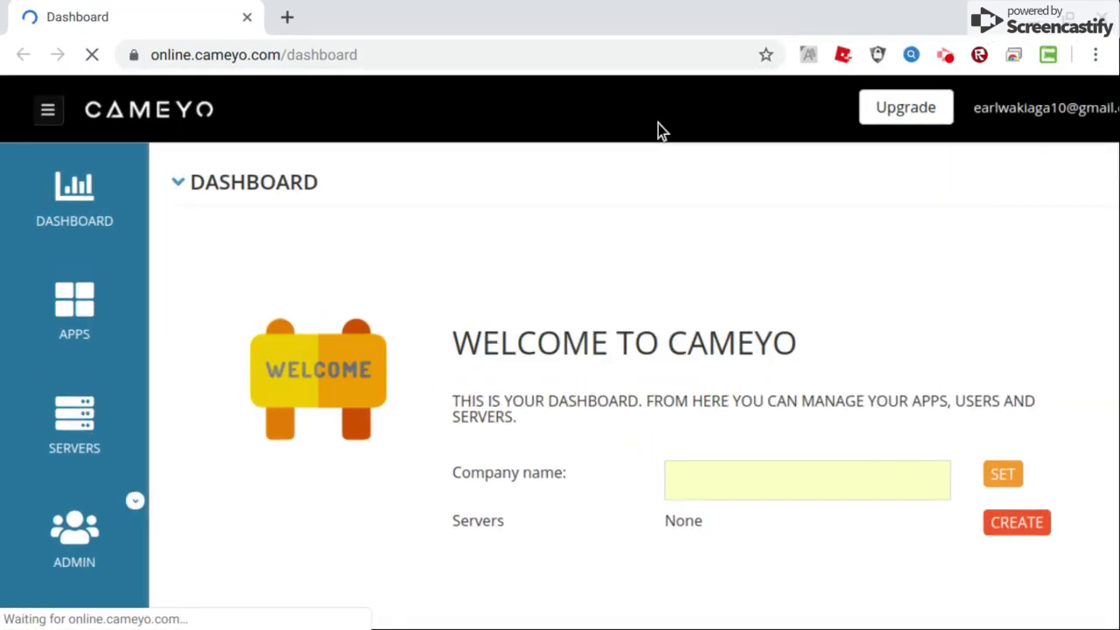
# Change the URL to online.cameyo.com/apps/public and launch Roblox Studio from the app grid.
pyautogui.click(353, 55)
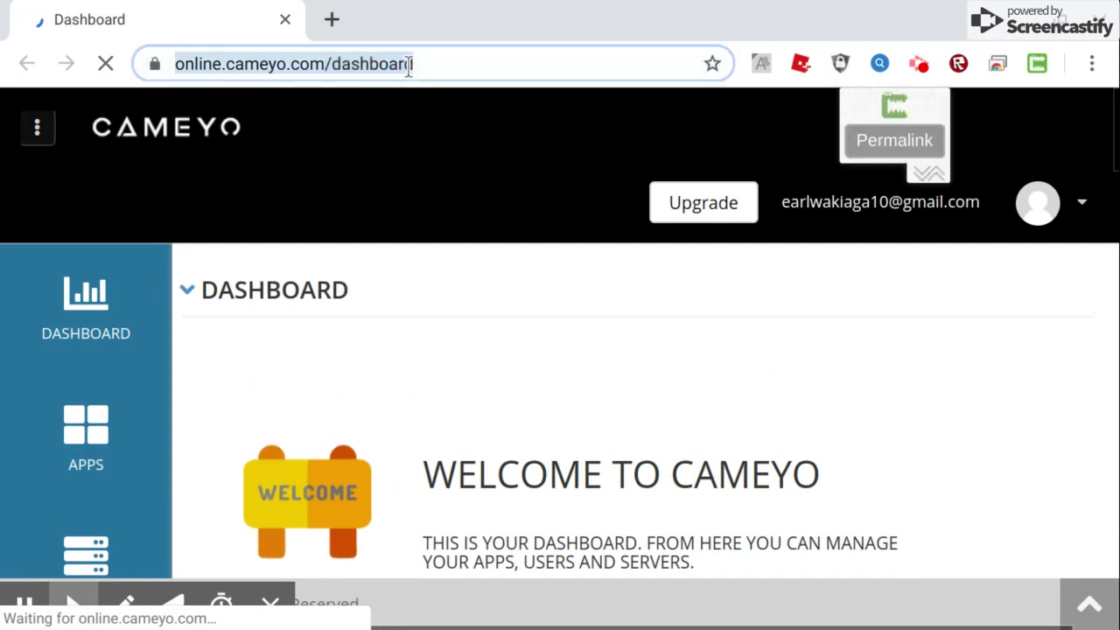
pyautogui.click(437, 63)
pyautogui.press('BackSpace')
pyautogui.press('BackSpace')
pyautogui.press('BackSpace')
pyautogui.press('BackSpace')
pyautogui.press('BackSpace')
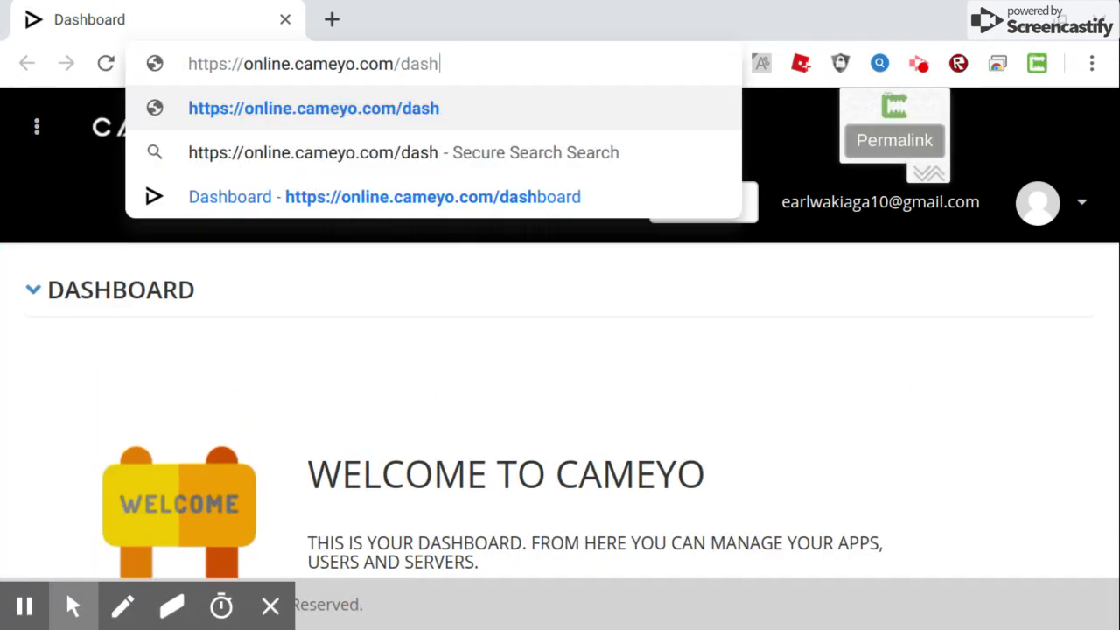
pyautogui.press('BackSpace')
pyautogui.press('BackSpace')
pyautogui.press('BackSpace')
pyautogui.press('BackSpace')
pyautogui.write('ap')
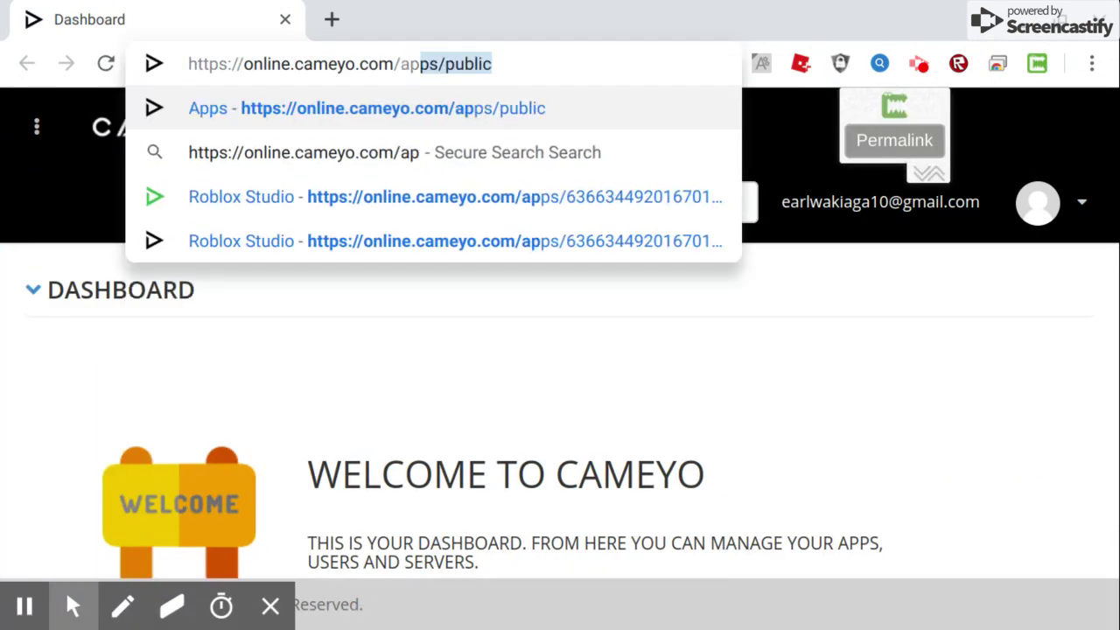
pyautogui.write('ss')
pyautogui.press('BackSpace')
pyautogui.press('BackSpace')
pyautogui.write('p')
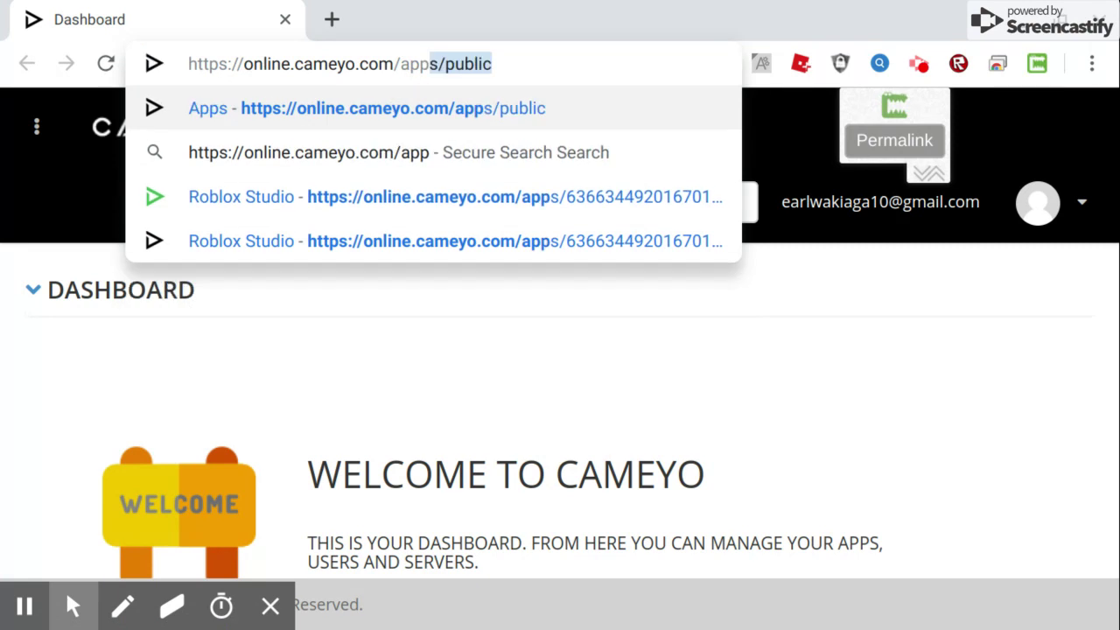
pyautogui.write('s/public')
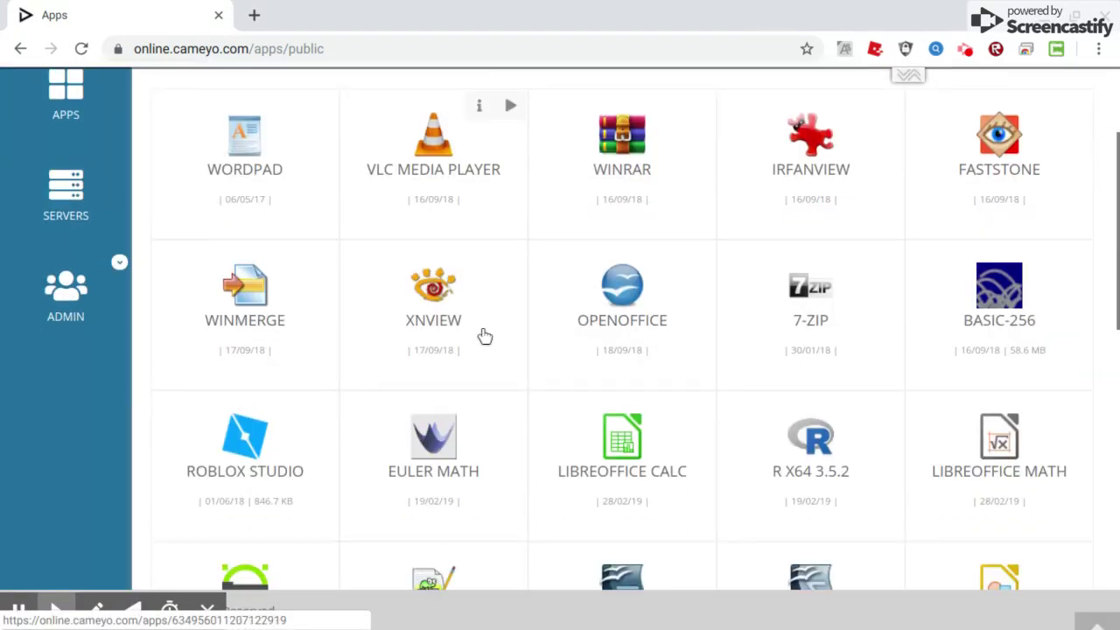
pyautogui.scroll(-4, 482, 333)
pyautogui.click(249, 166)
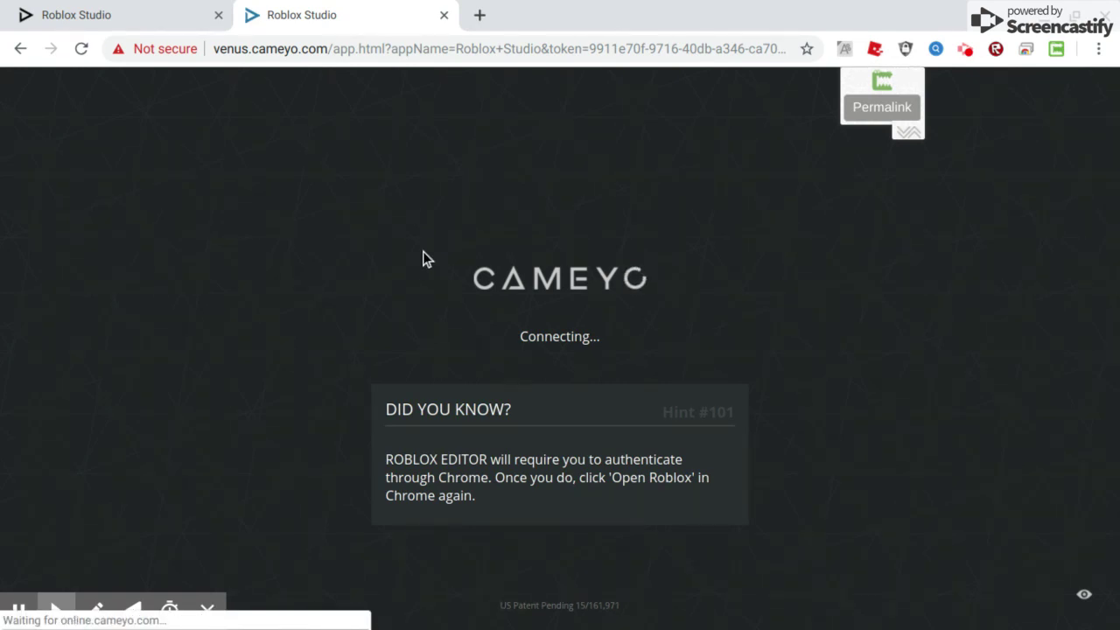
# Collapse the Permalink panel and wait for the Roblox Studio upgrade to complete.
pyautogui.click(902, 133)
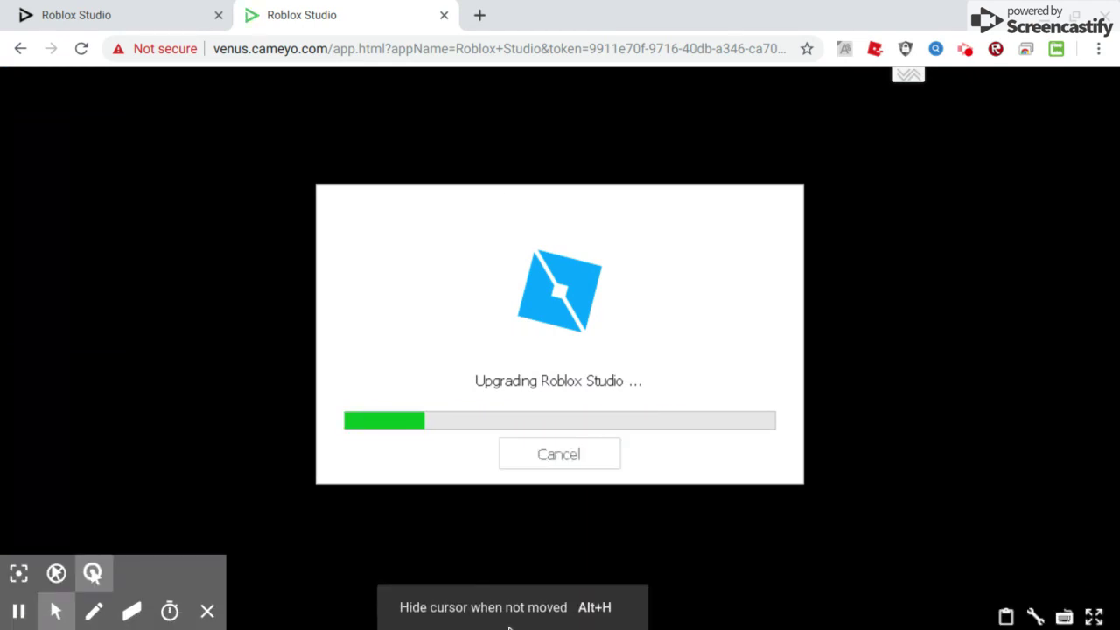
pyautogui.moveTo(70, 623)
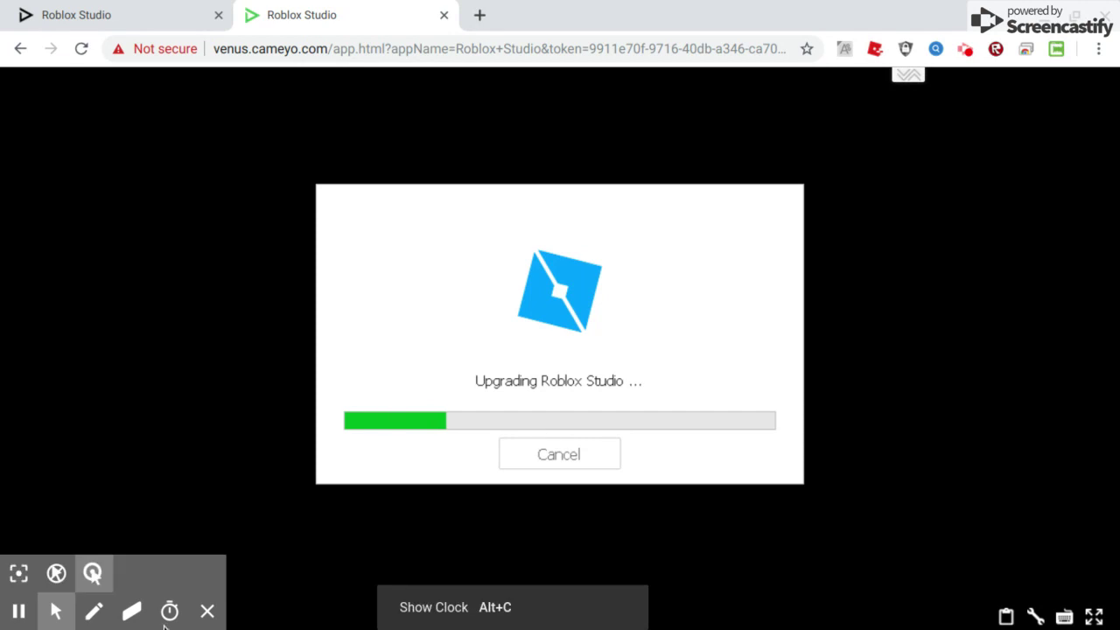
pyautogui.click(19, 611)
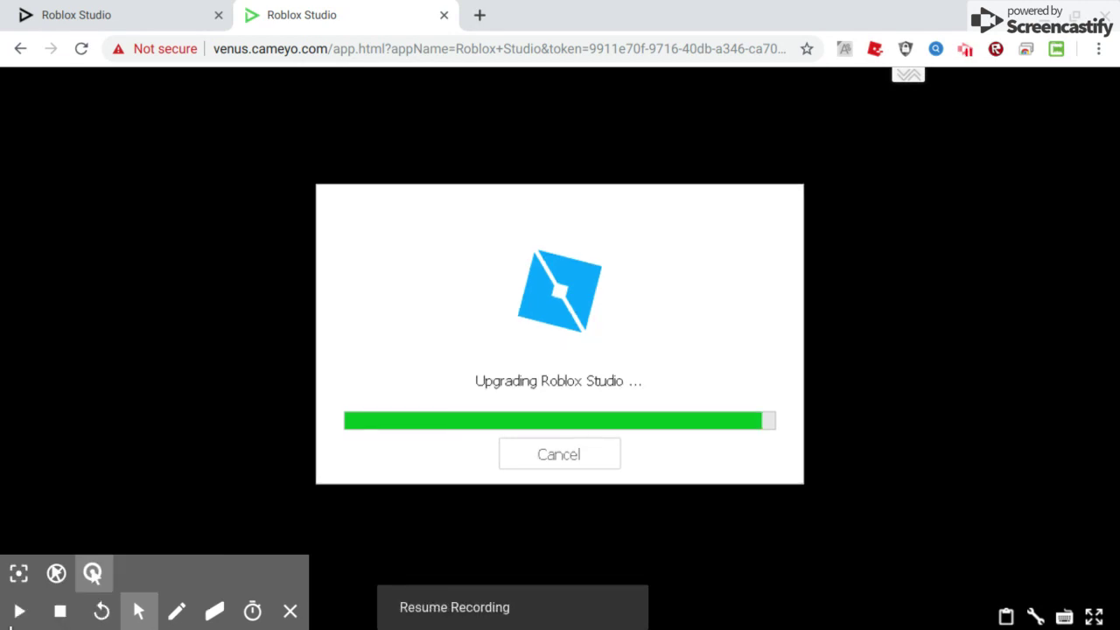
pyautogui.click(19, 611)
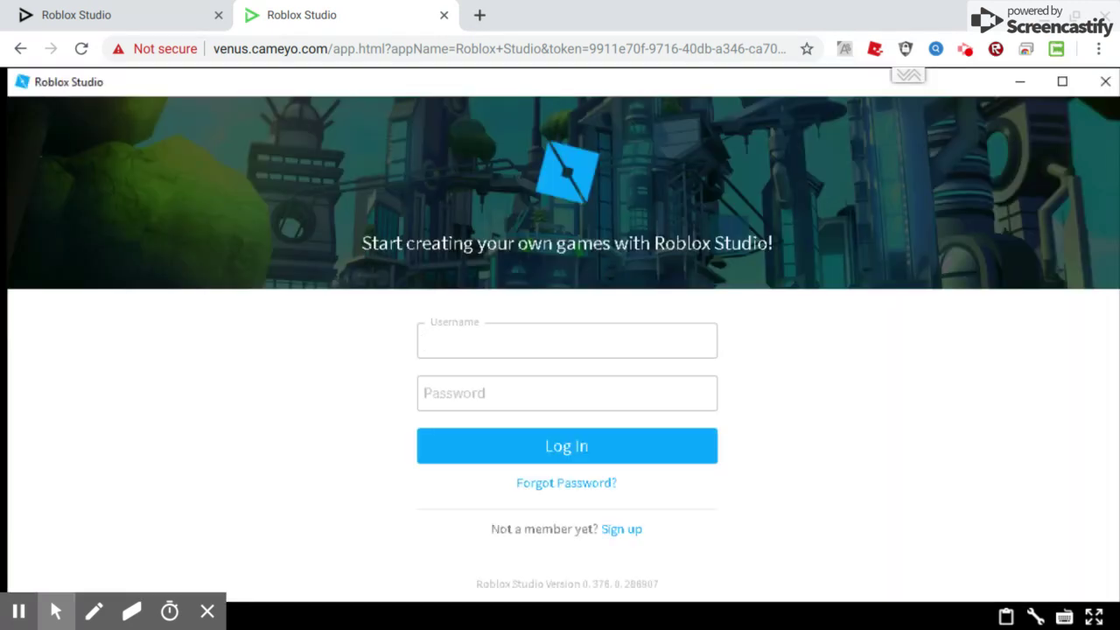
# Enter the account username and password in Roblox Studio and submit the sign-in.
pyautogui.click(421, 335)
pyautogui.write('ereteyetgee')
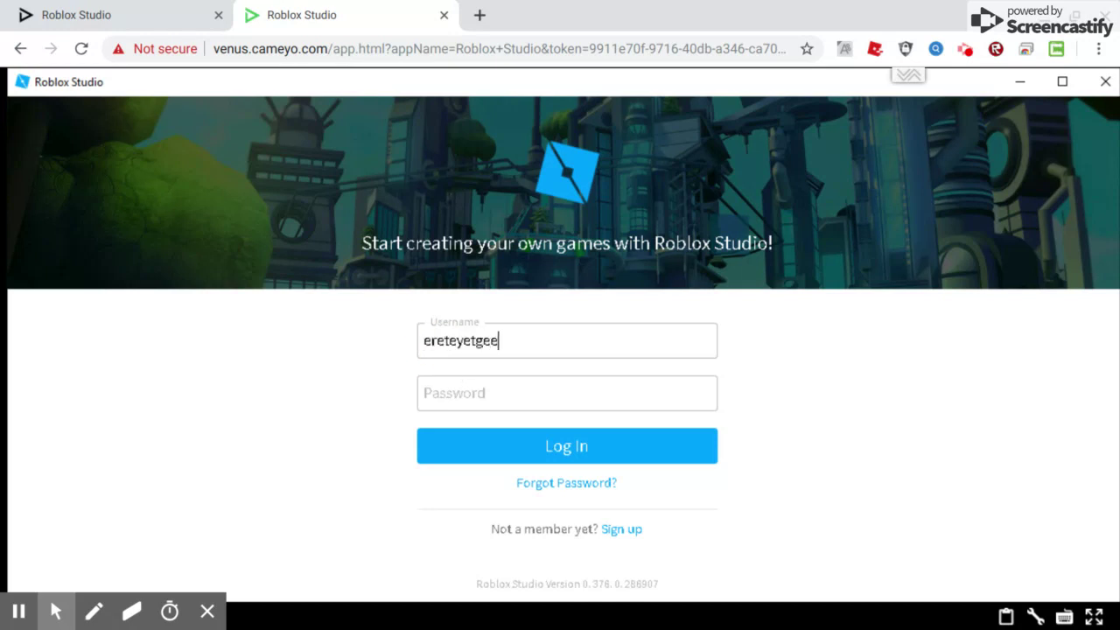
pyautogui.click(497, 393)
pyautogui.write('*********')
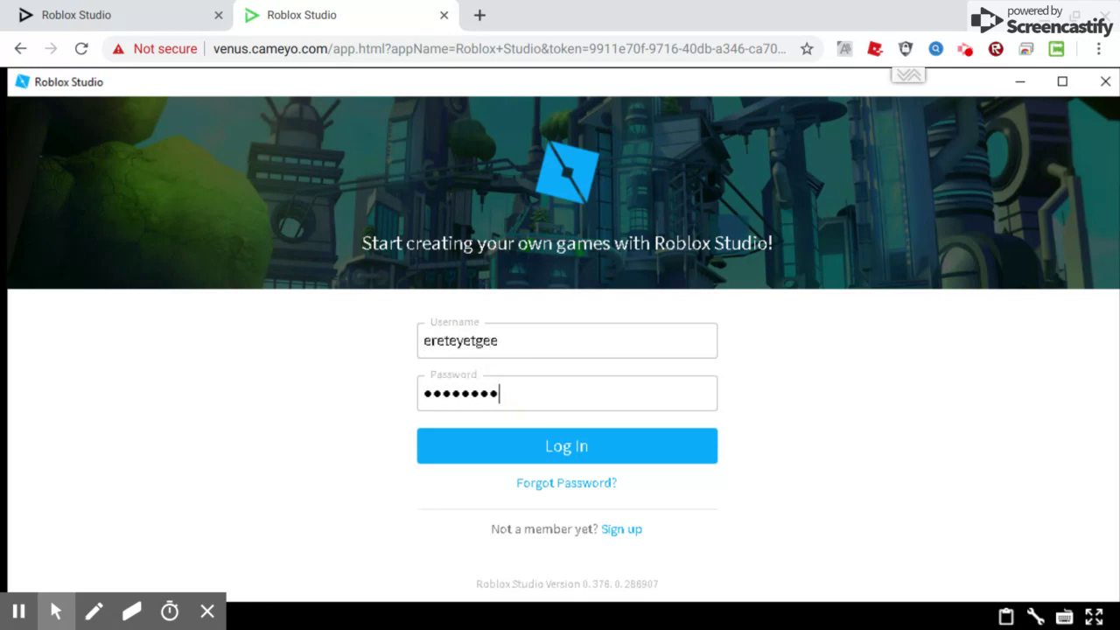
pyautogui.press('Return')
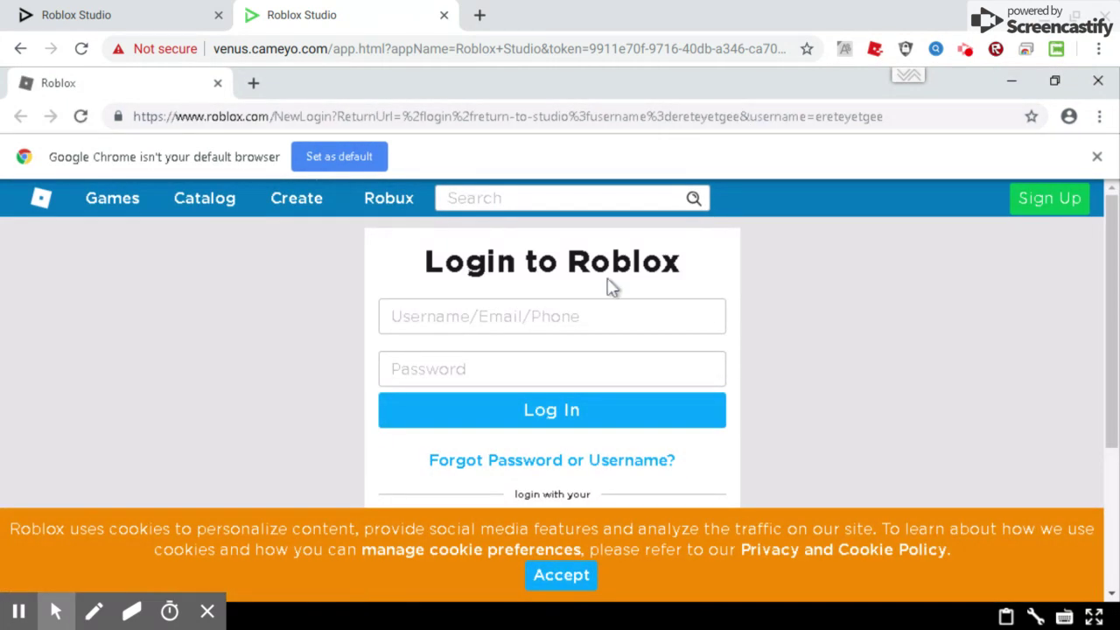
# Enter the account username and password on the Login to Roblox page and log in.
pyautogui.click(563, 315)
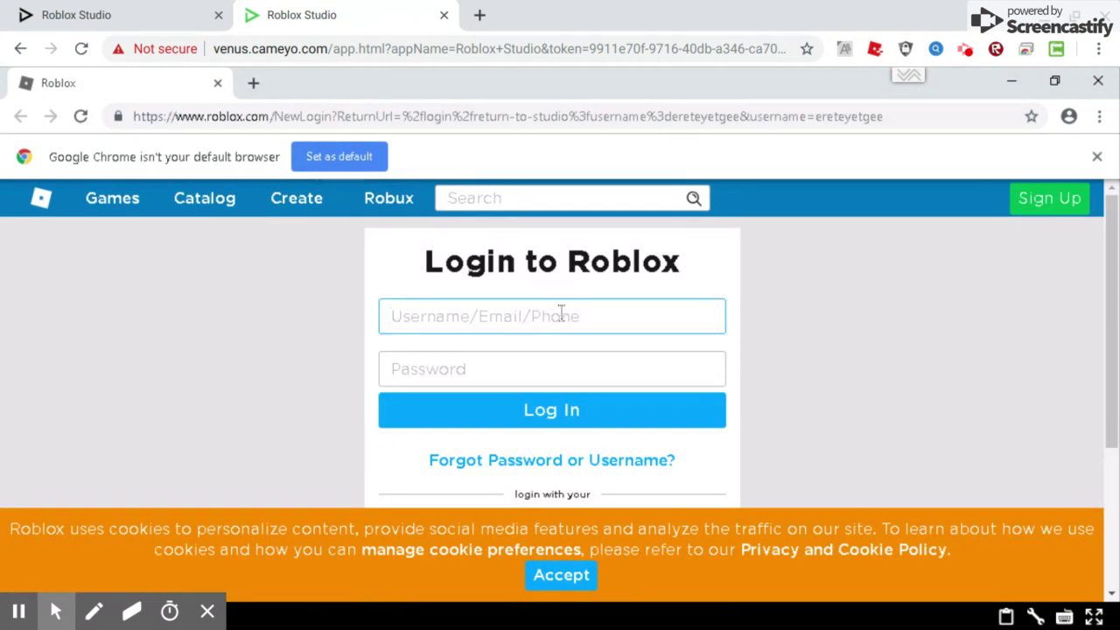
pyautogui.write('earlba')
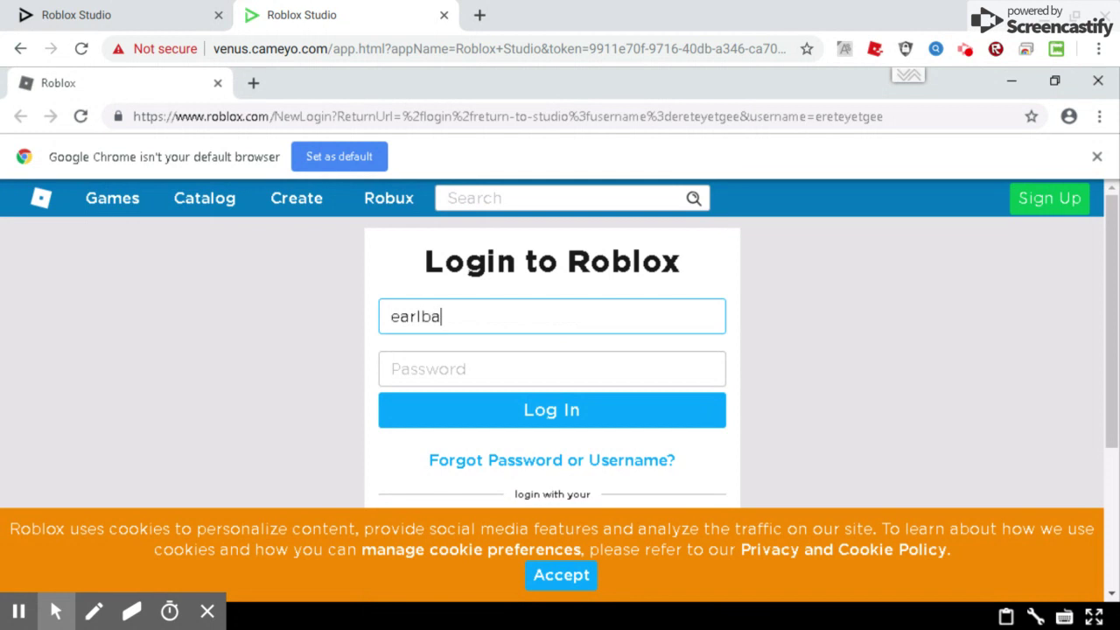
pyautogui.write('l')
pyautogui.press('BackSpace')
pyautogui.write('ller24')
pyautogui.press('BackSpace')
pyautogui.press('BackSpace')
pyautogui.write('524')
pyautogui.click(572, 371)
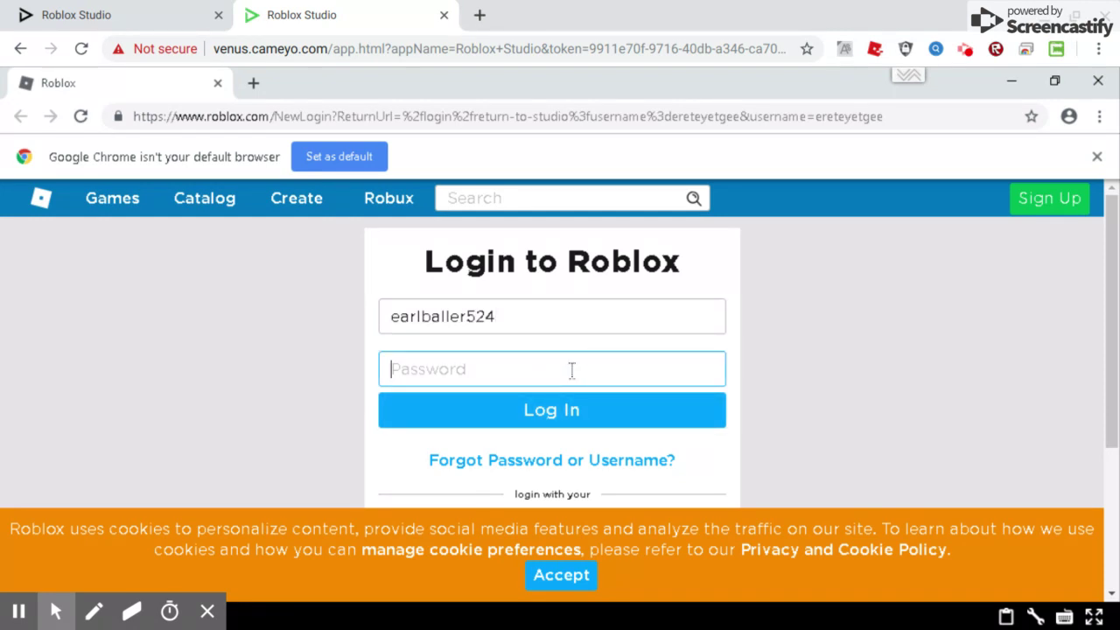
pyautogui.write('**********')
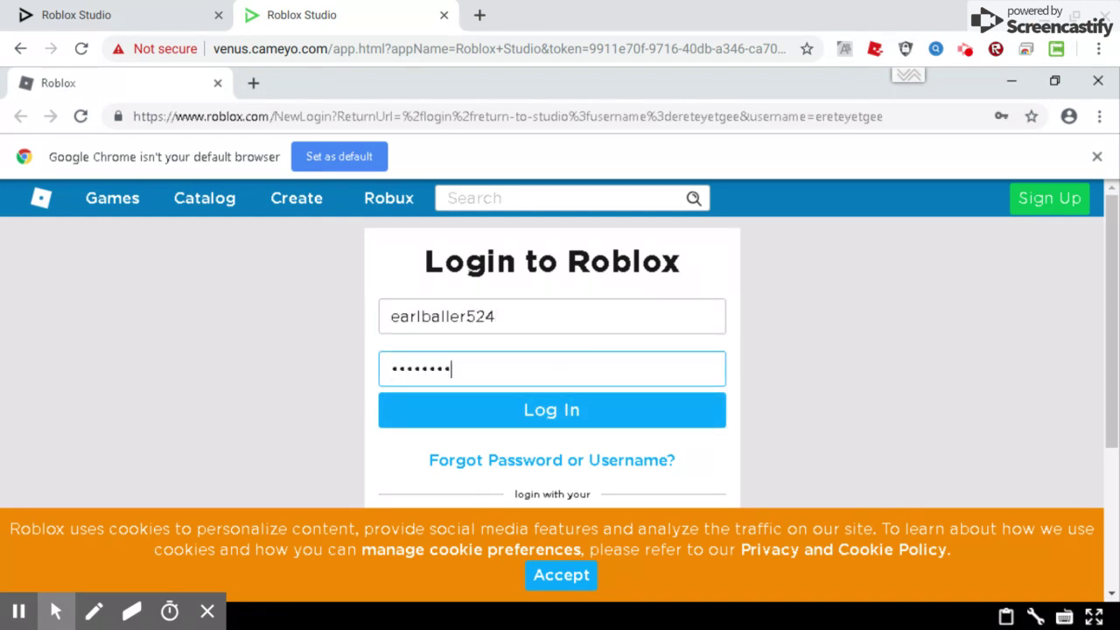
pyautogui.press('Return')
pyautogui.click(529, 399)
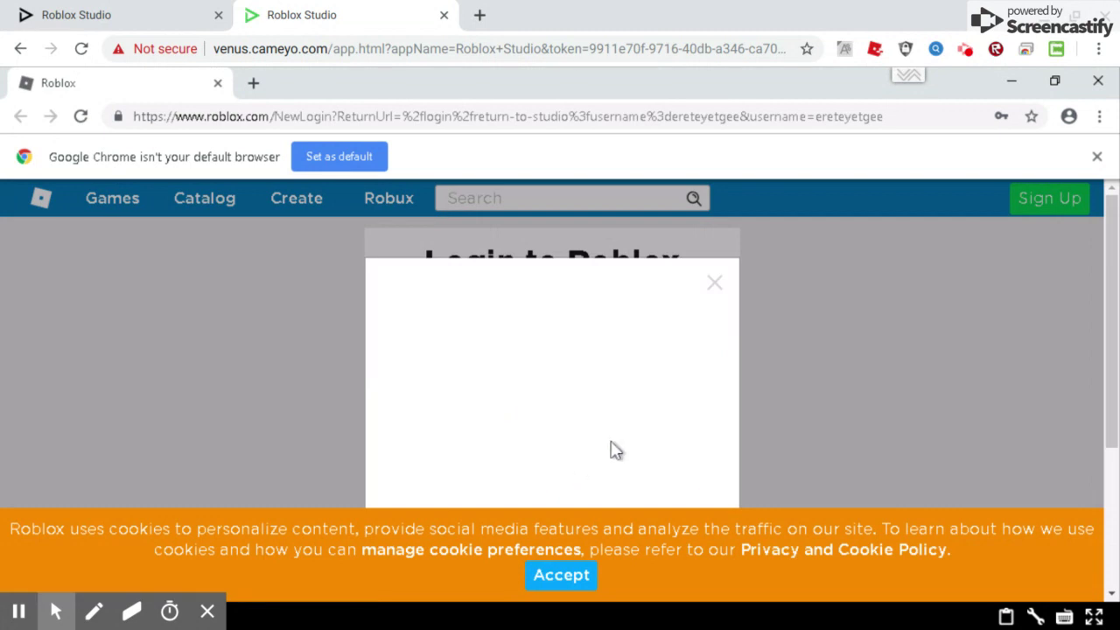
# Dismiss the cookie notice, start verification, and rotate the first animal and monkey upright.
pyautogui.click(575, 581)
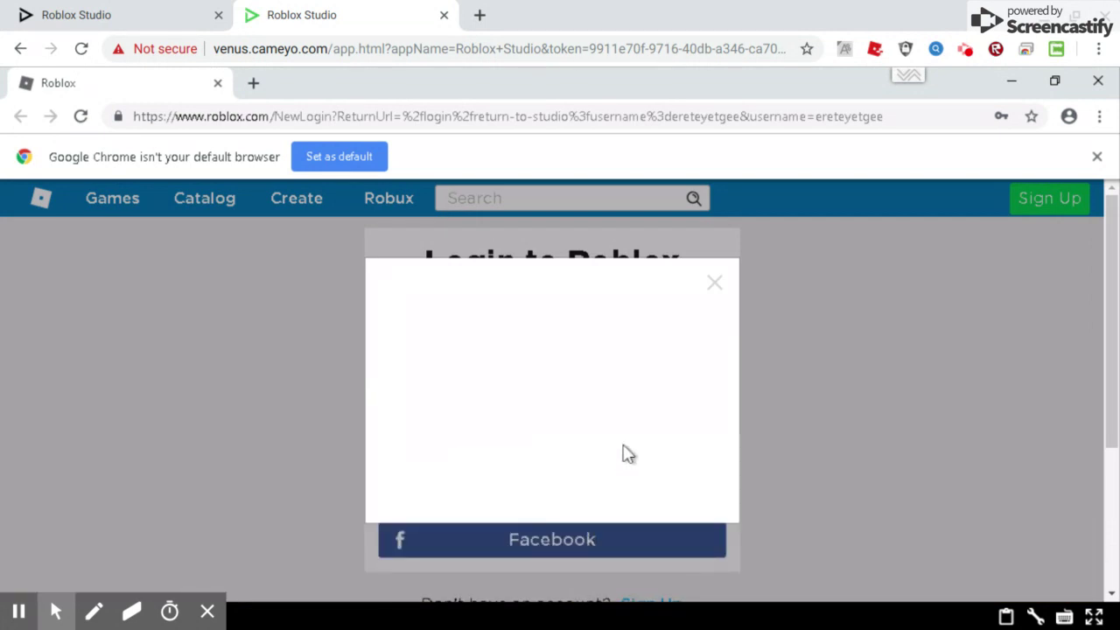
pyautogui.click(564, 465)
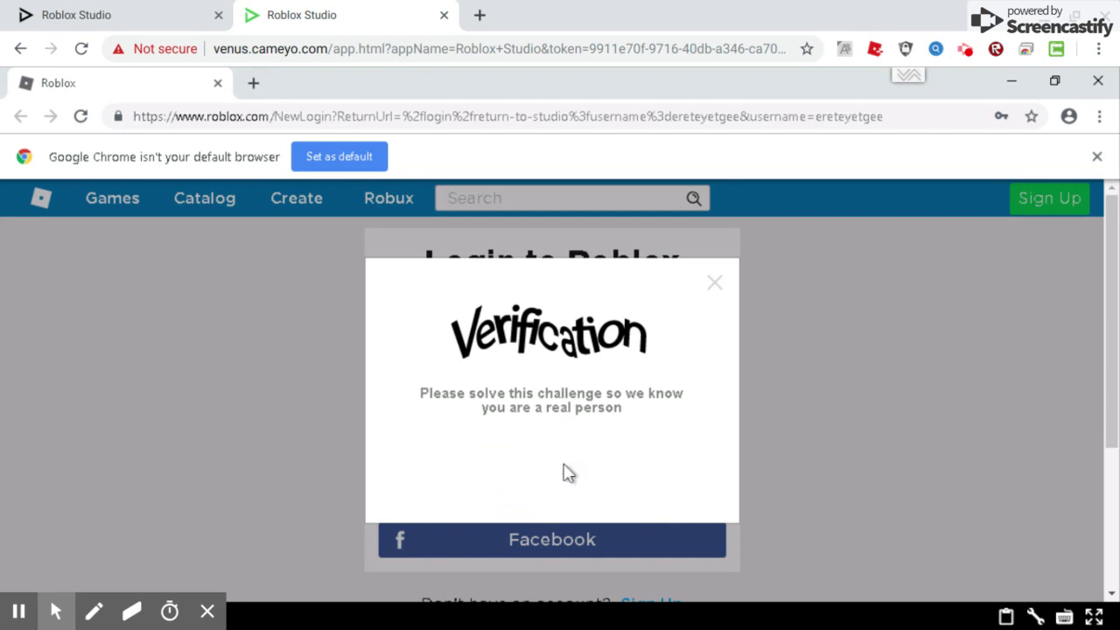
pyautogui.click(628, 418)
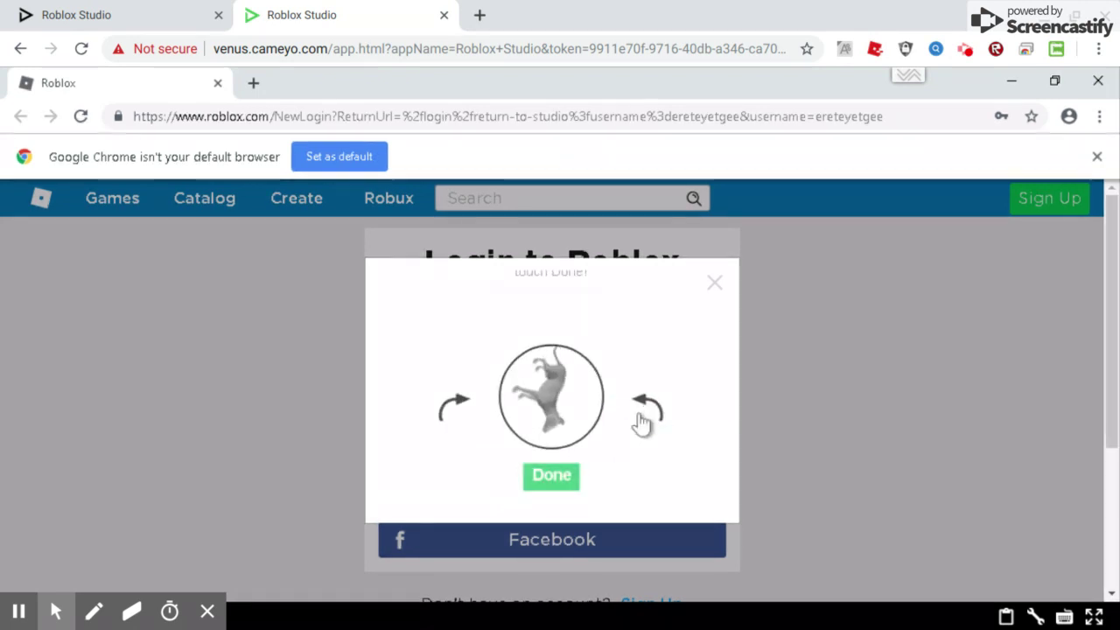
pyautogui.click(639, 424)
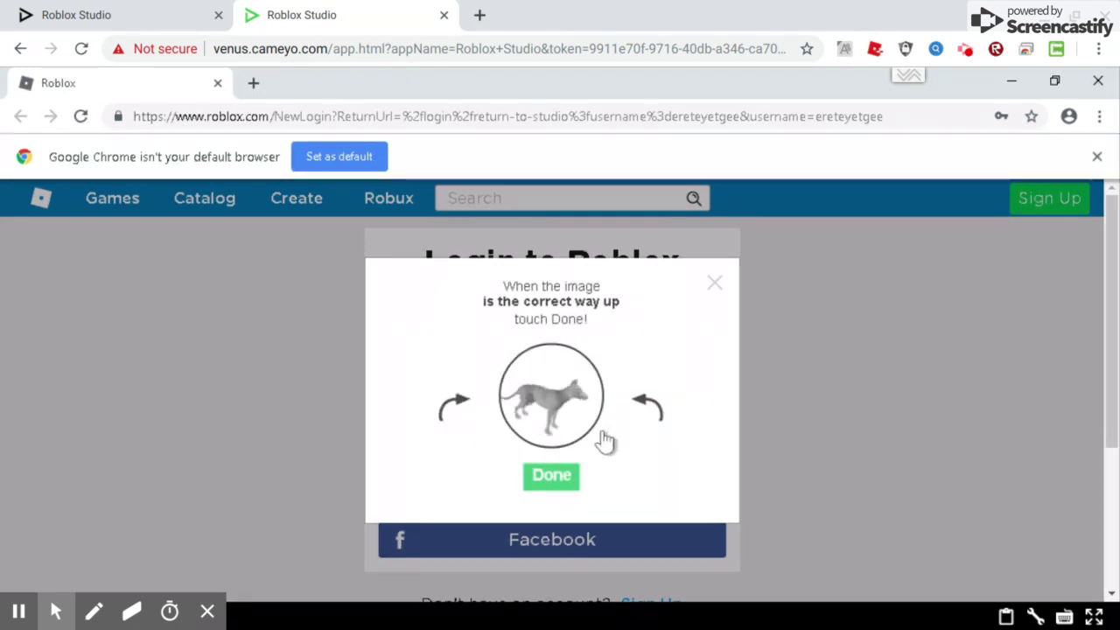
pyautogui.click(551, 477)
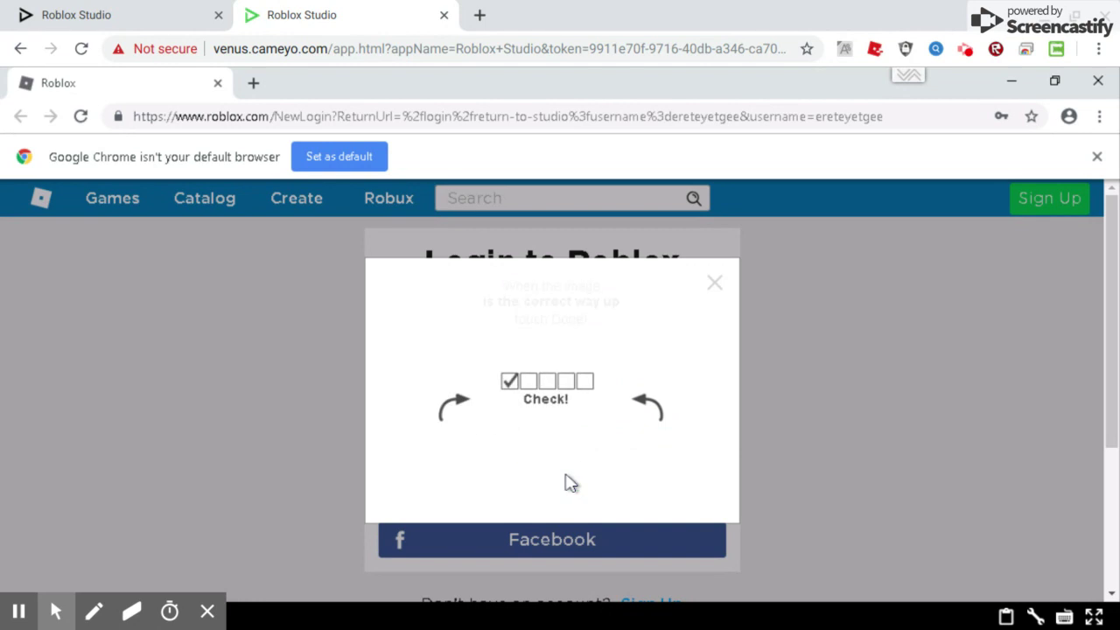
pyautogui.click(663, 433)
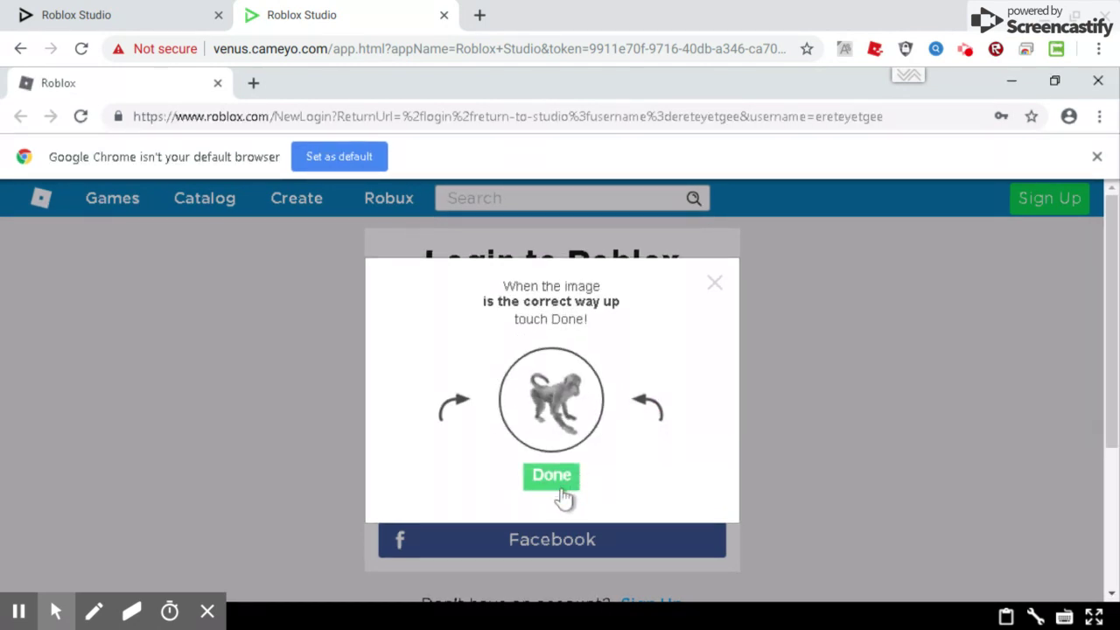
pyautogui.click(564, 497)
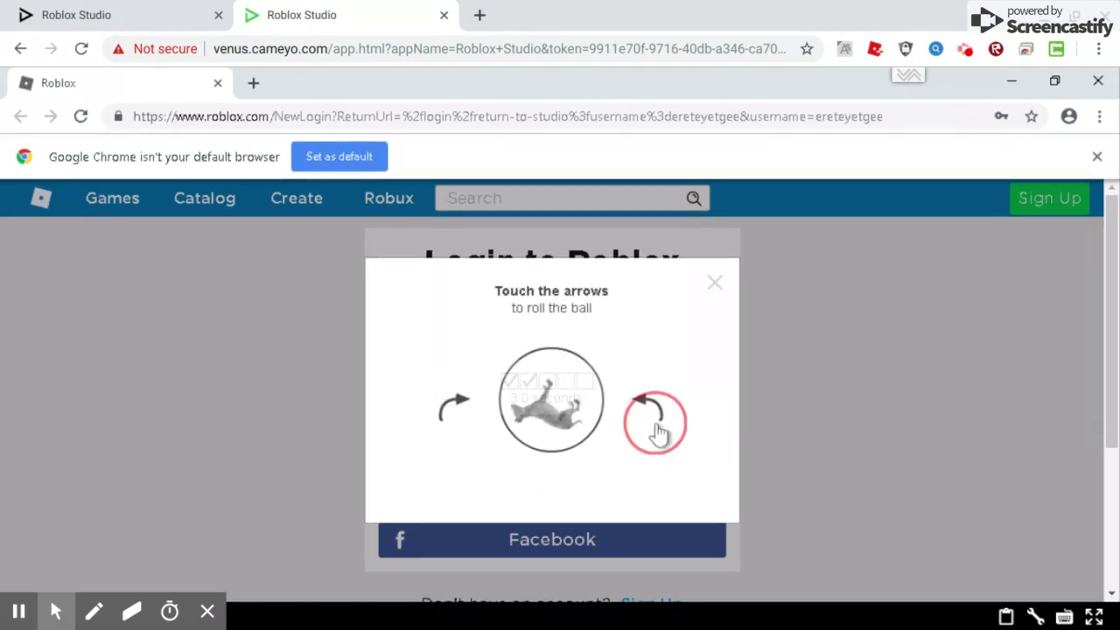
# Rotate the dog and remaining animals upright to pass the check, then save the password.
pyautogui.click(657, 429)
pyautogui.click(658, 431)
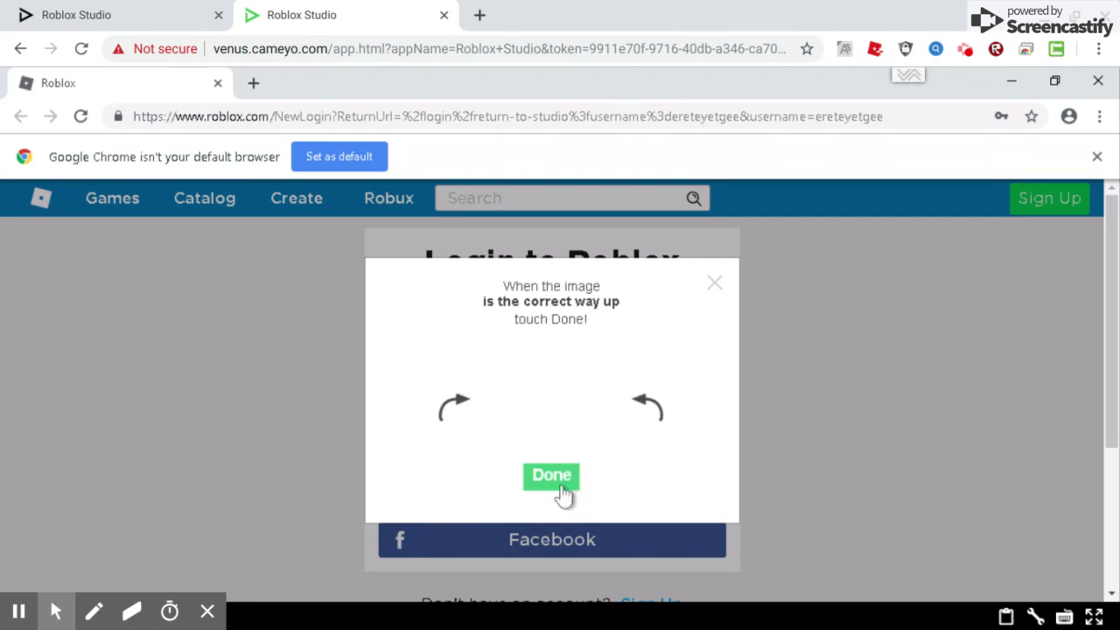
pyautogui.click(564, 493)
pyautogui.click(644, 430)
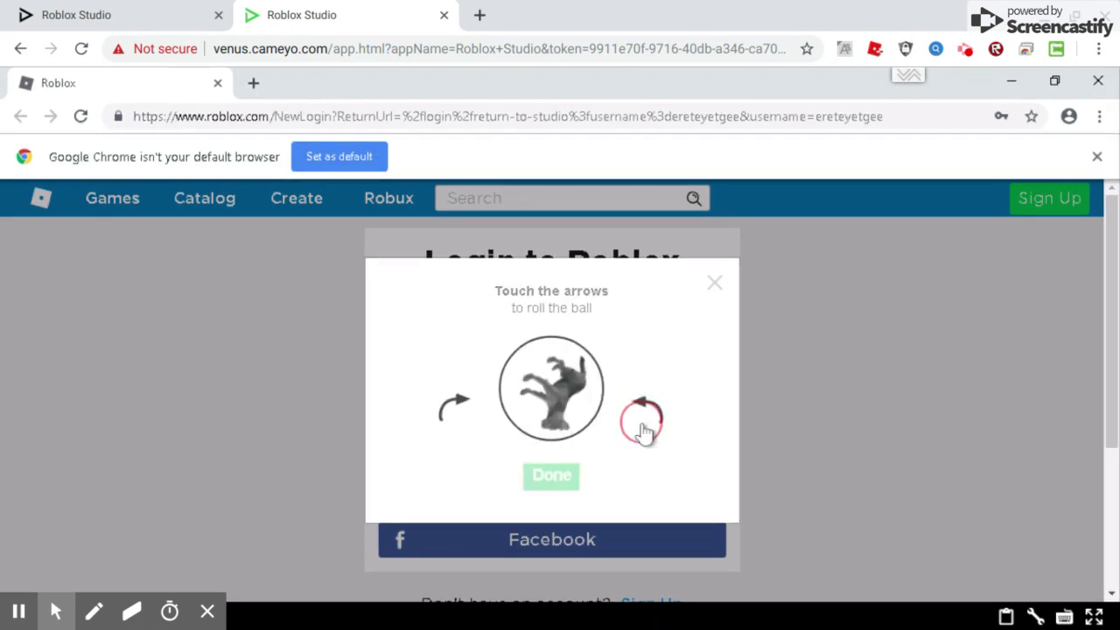
pyautogui.click(569, 475)
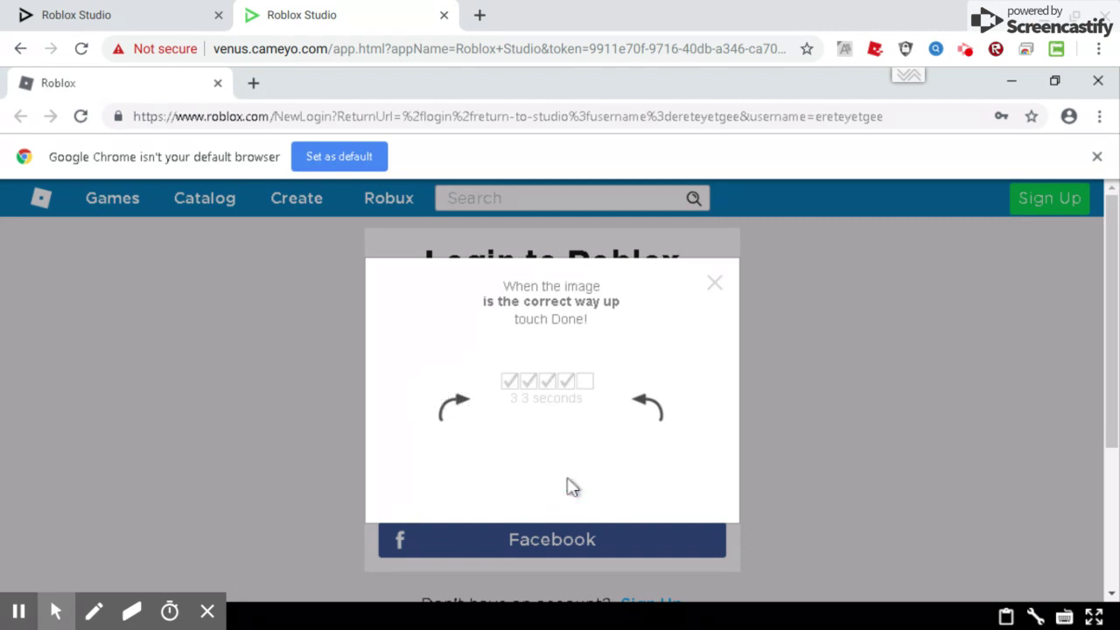
pyautogui.click(648, 413)
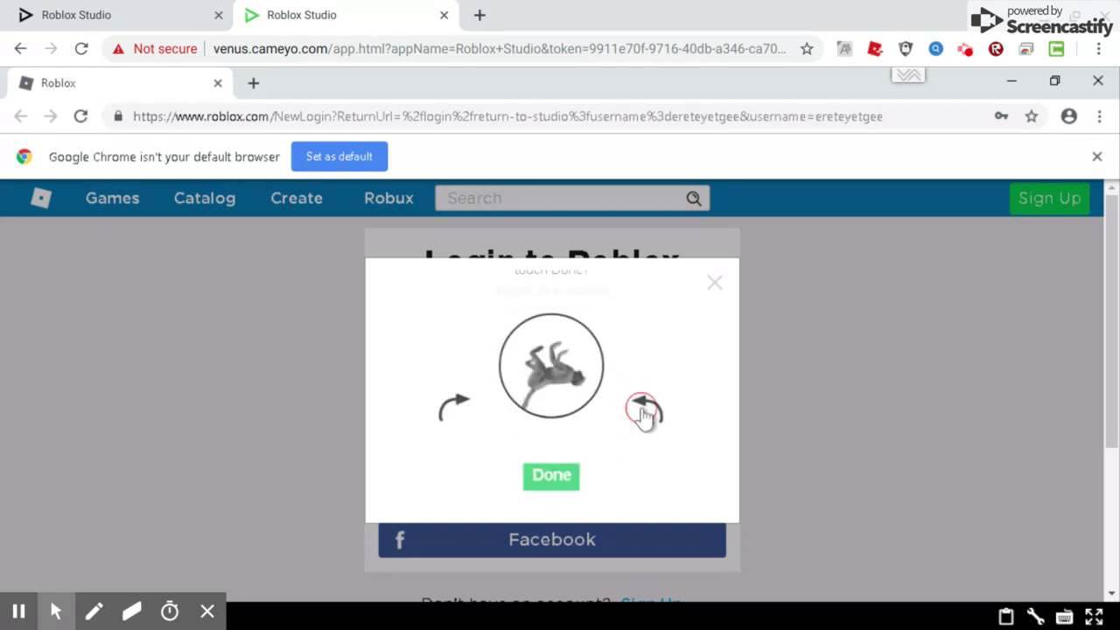
pyautogui.click(560, 481)
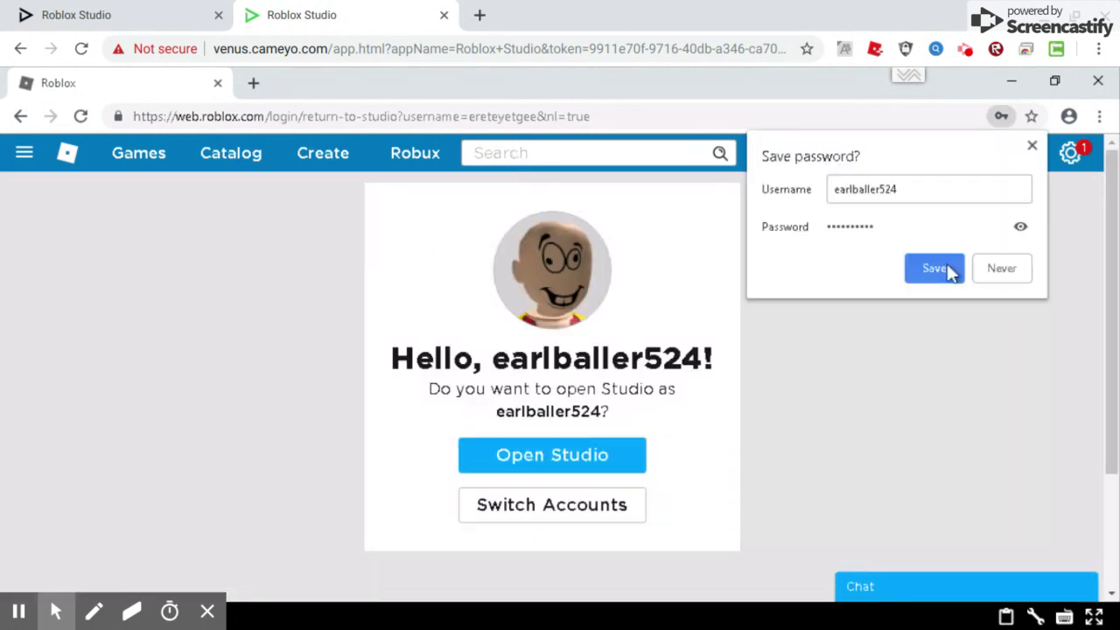
pyautogui.click(948, 268)
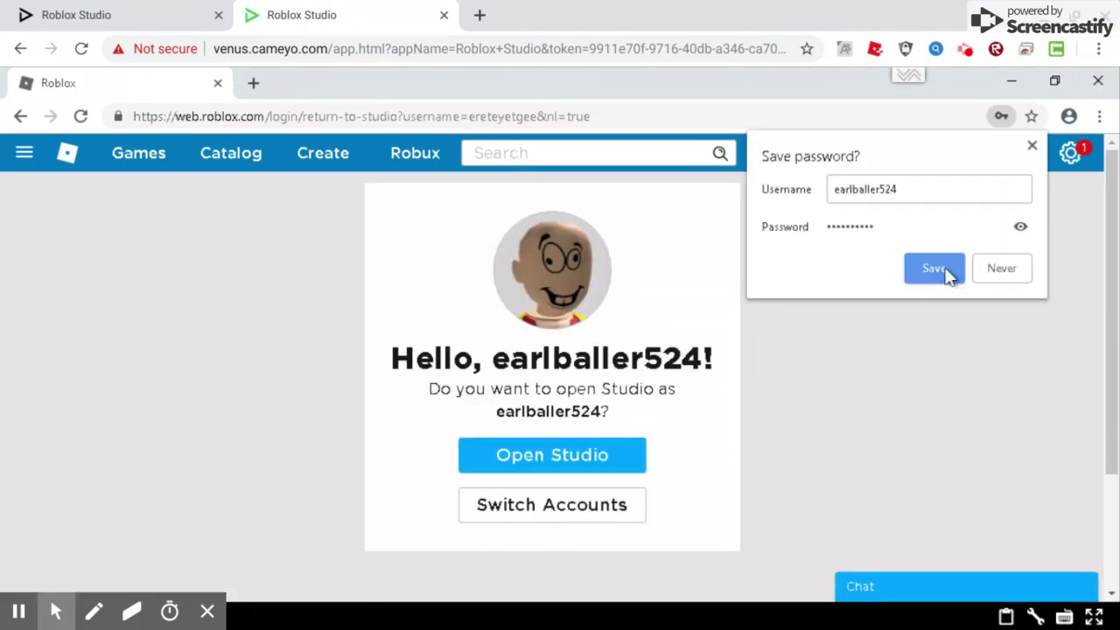
# Search Roblox games for 'strucid' and open the GUN GAME! Strucid [BETA] page.
pyautogui.click(154, 170)
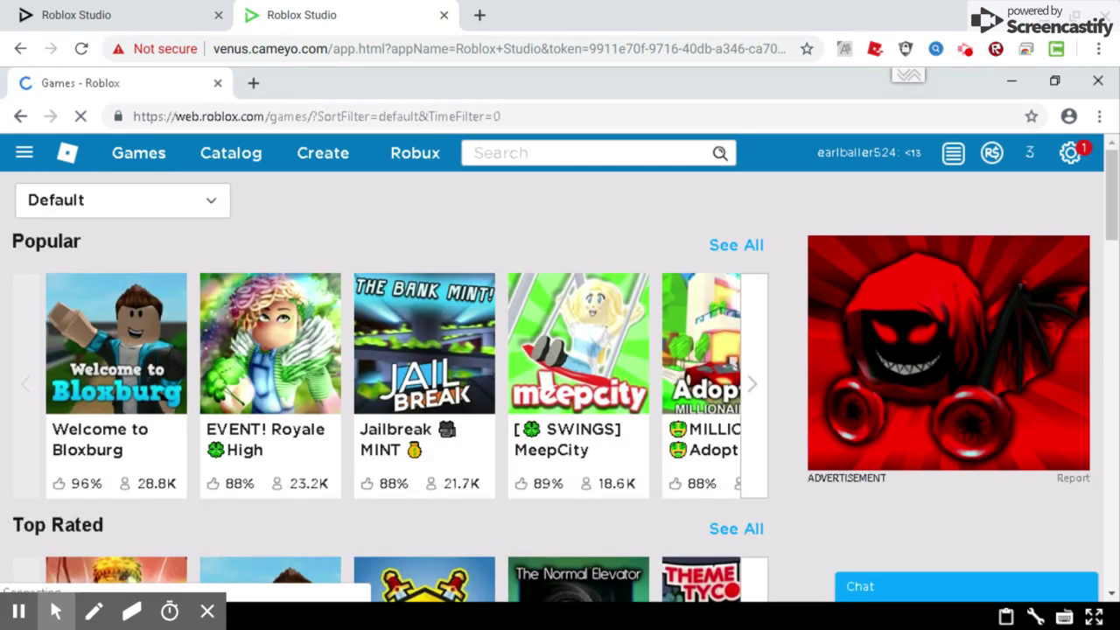
pyautogui.click(522, 154)
pyautogui.write('stru')
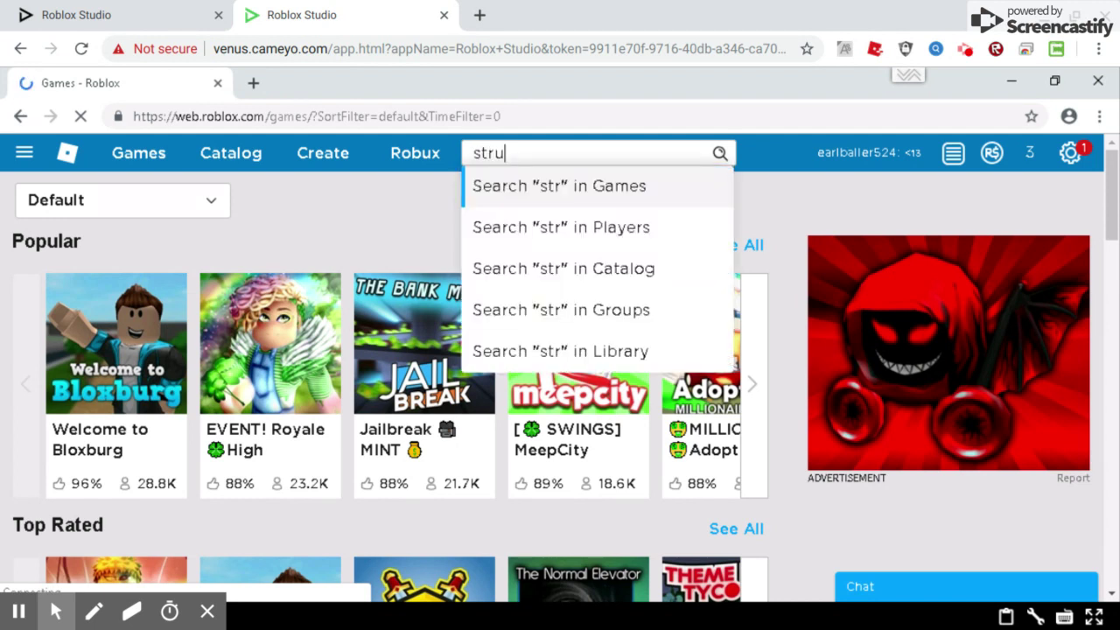
pyautogui.write('cid')
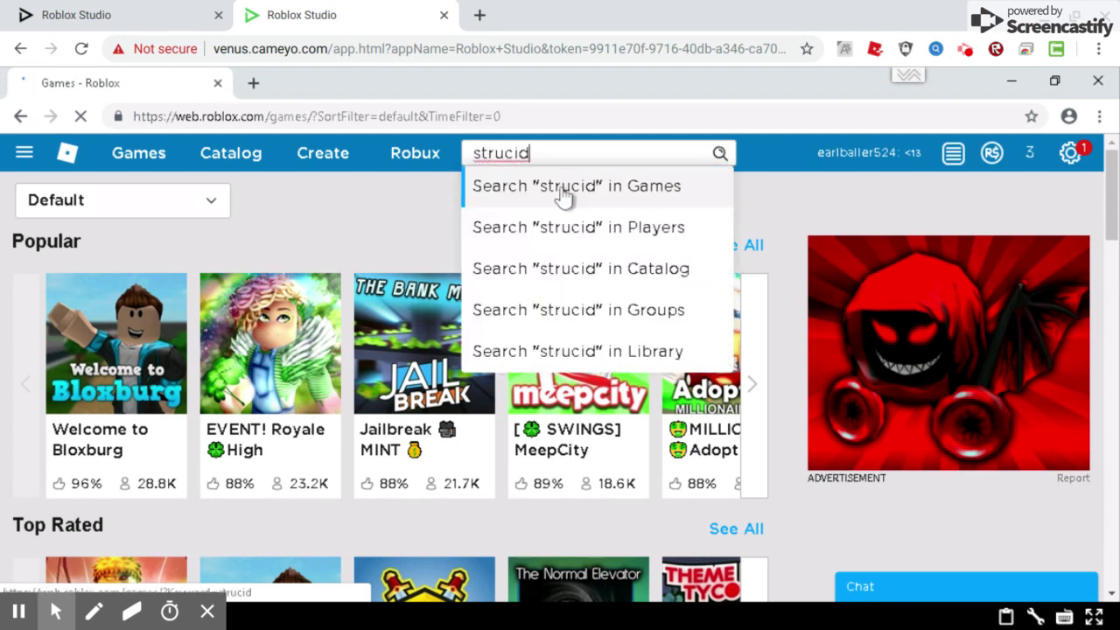
pyautogui.click(564, 194)
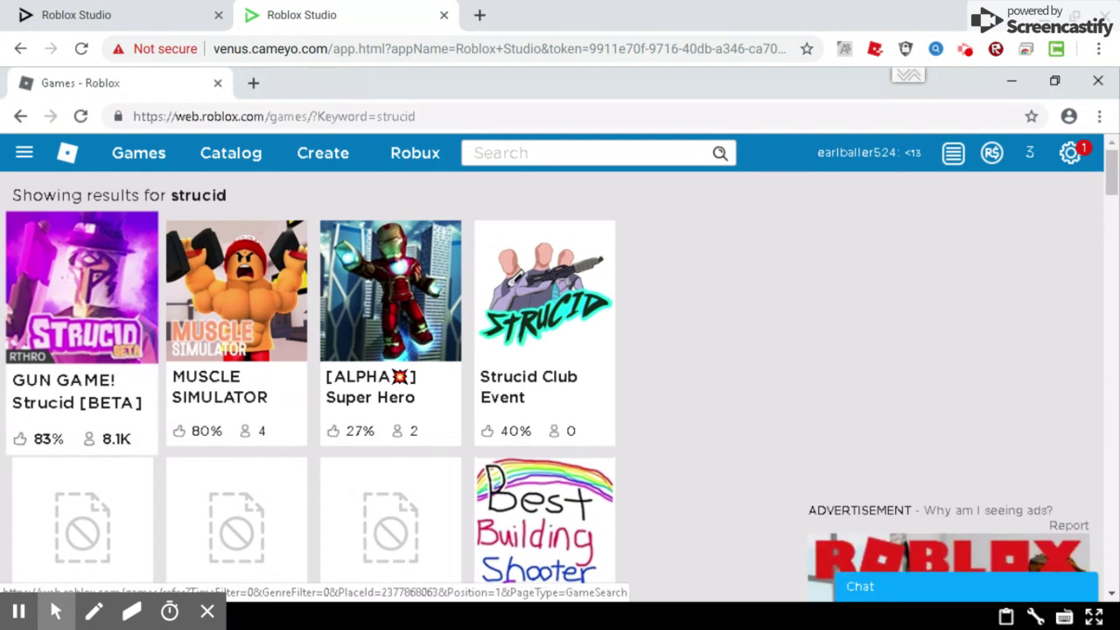
pyautogui.click(144, 292)
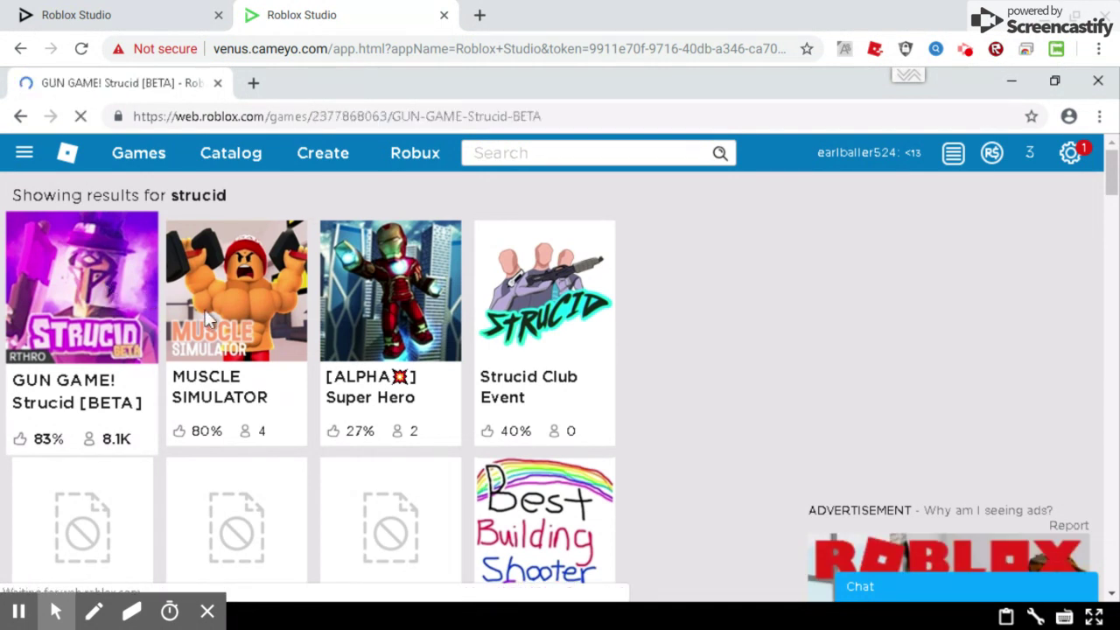
# Start Strucid and download the Roblox player installer when prompted.
pyautogui.scroll(-3, 572, 346)
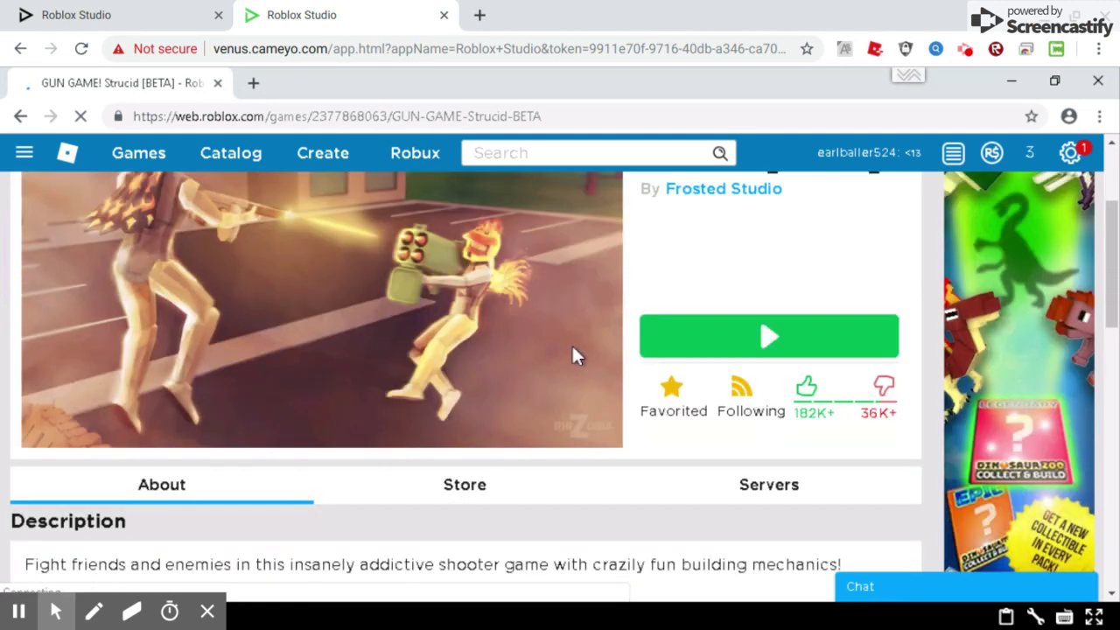
pyautogui.click(813, 349)
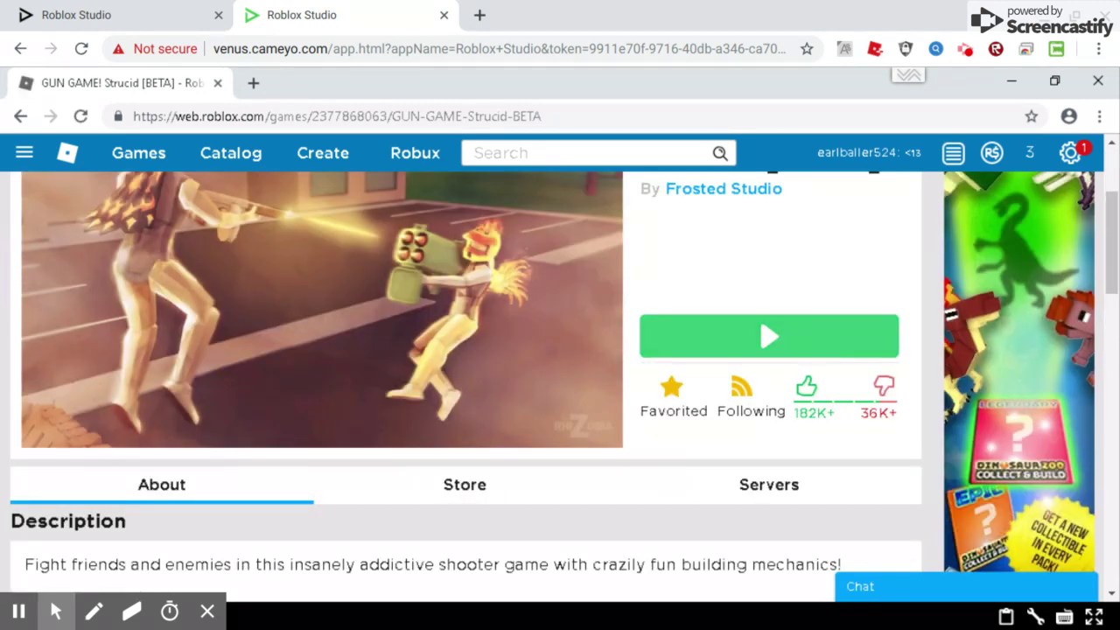
pyautogui.click(792, 348)
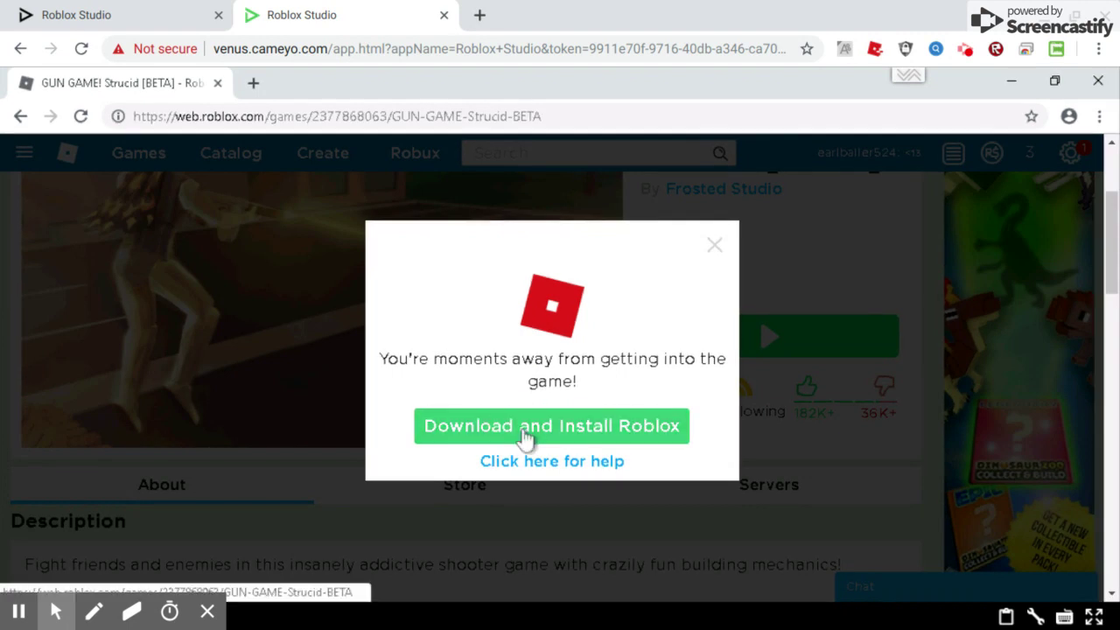
pyautogui.click(525, 426)
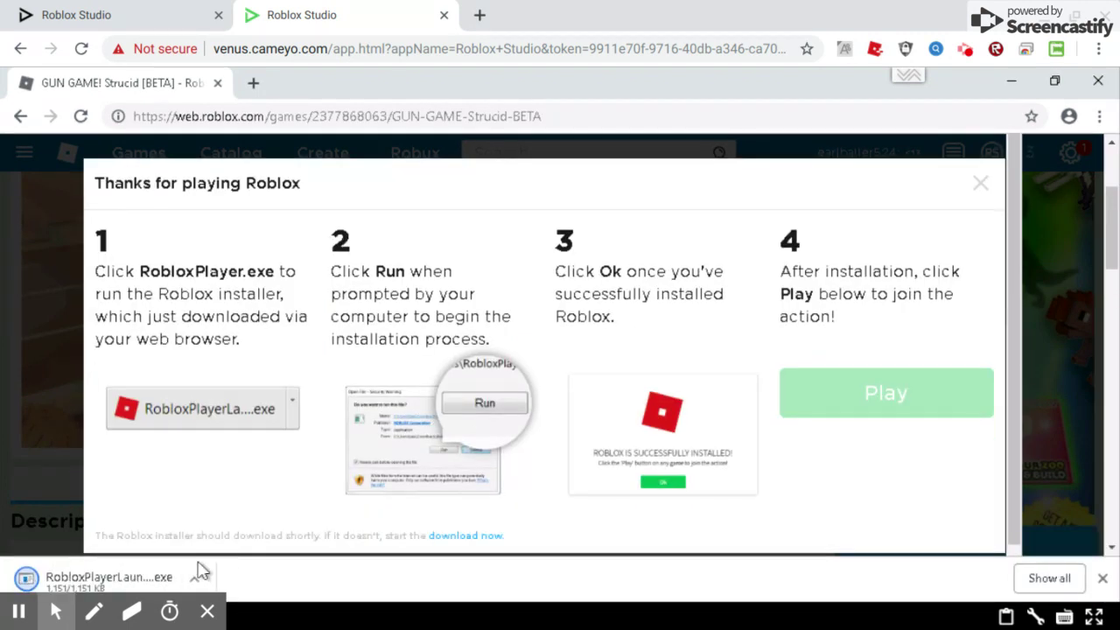
# Run RobloxPlayerLauncher.exe from the download bar and retry Play on Strucid.
pyautogui.click(196, 579)
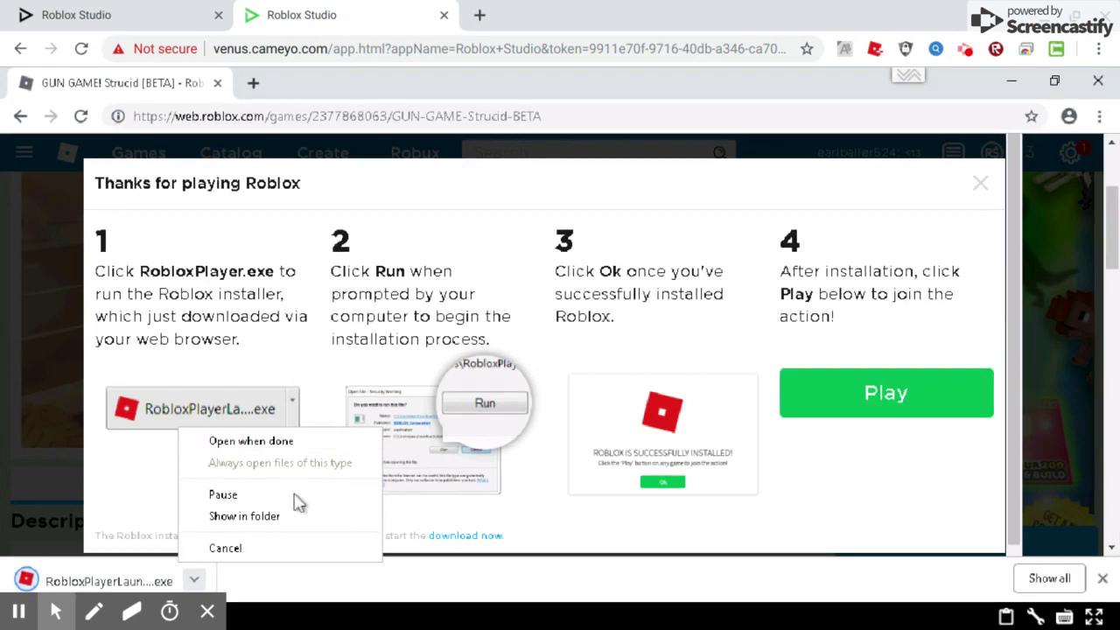
pyautogui.click(517, 342)
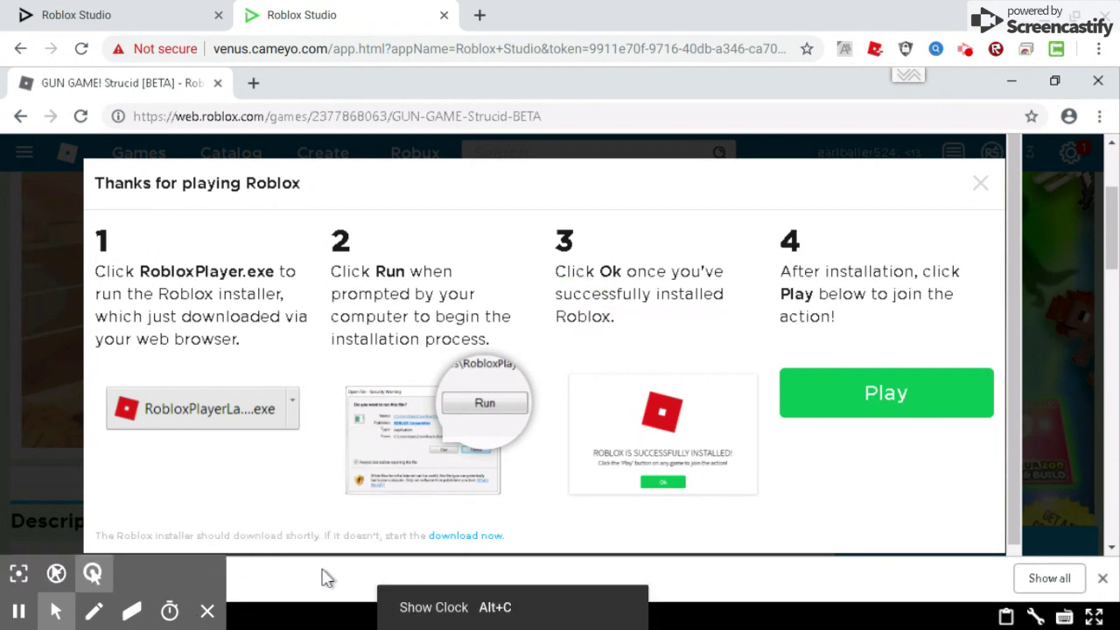
pyautogui.click(194, 581)
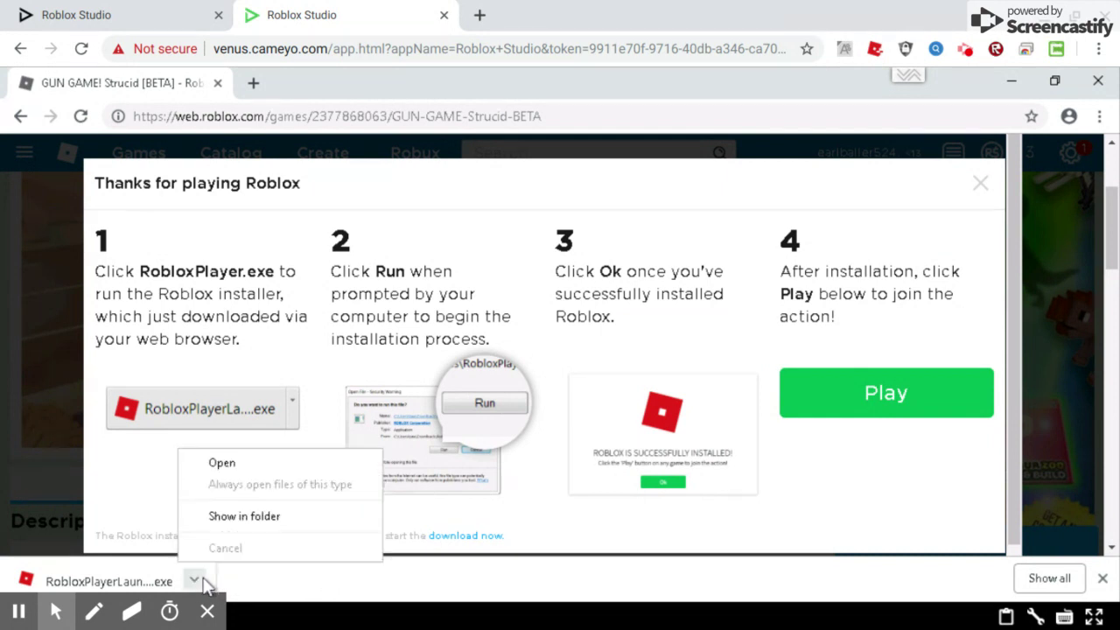
pyautogui.click(222, 462)
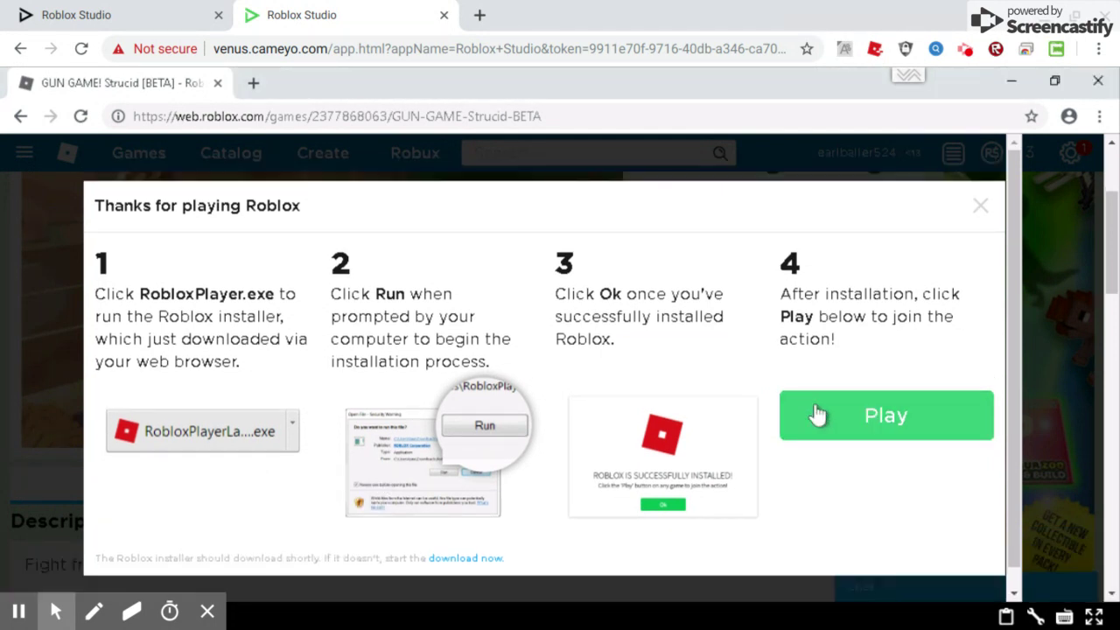
pyautogui.click(817, 417)
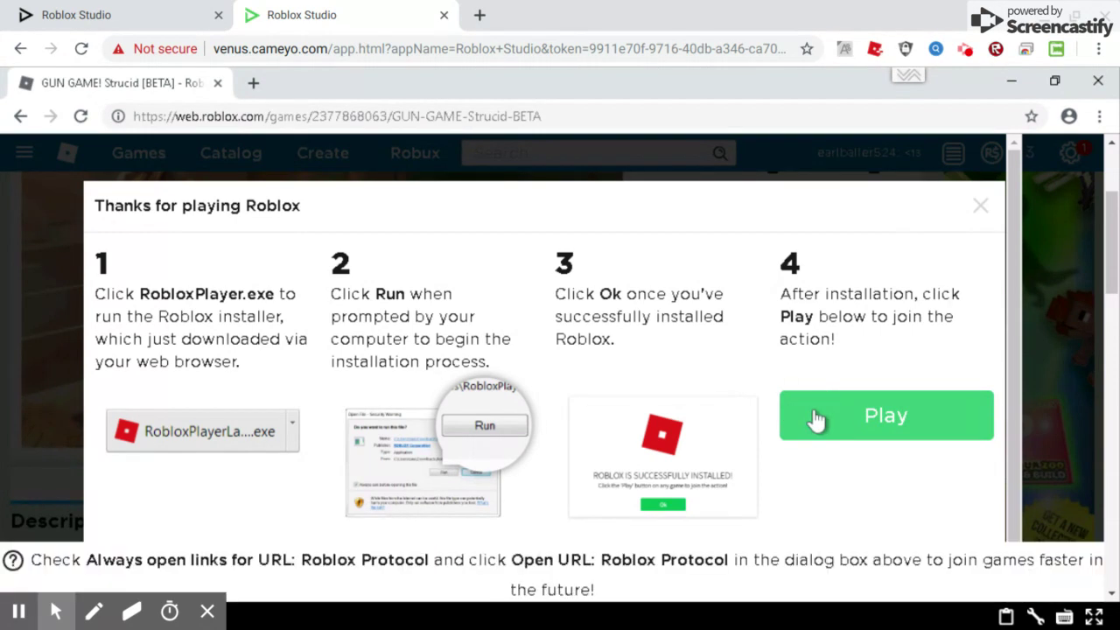
pyautogui.click(816, 420)
pyautogui.click(888, 420)
pyautogui.click(888, 420)
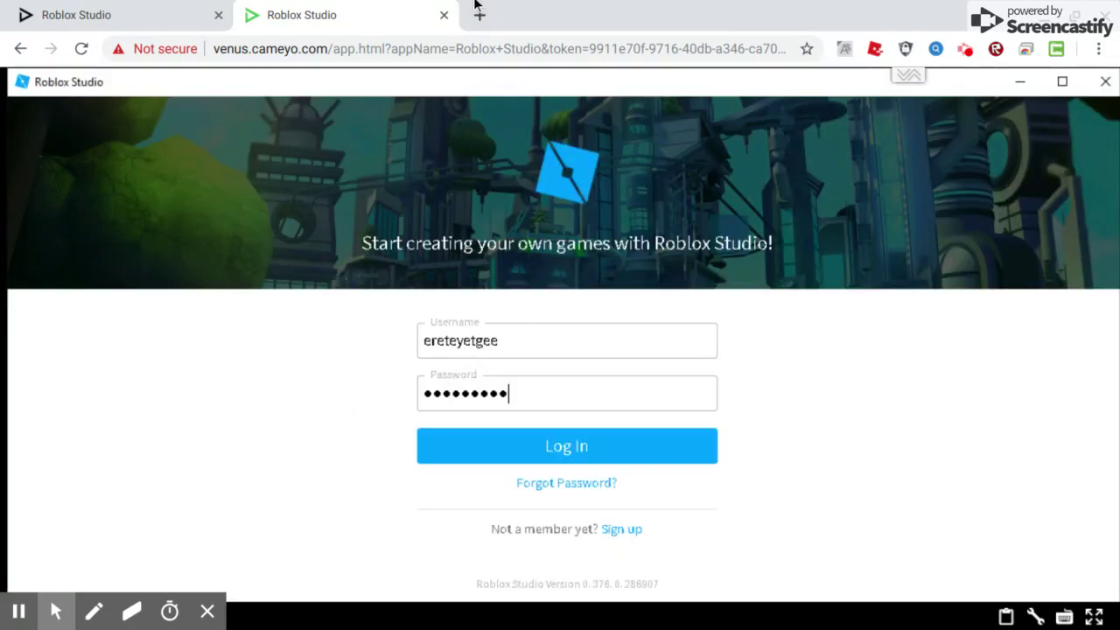
# Submit the Roblox Studio login, dismiss the 'Unable to log in' error, and return to Chrome.
pyautogui.moveTo(1117, 212)
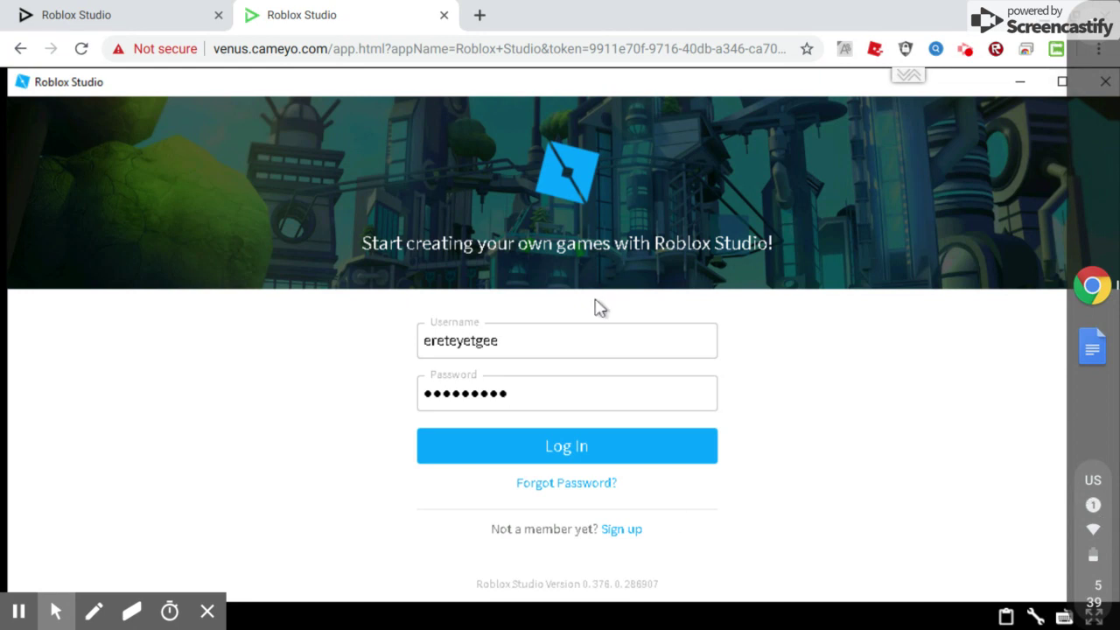
pyautogui.click(580, 450)
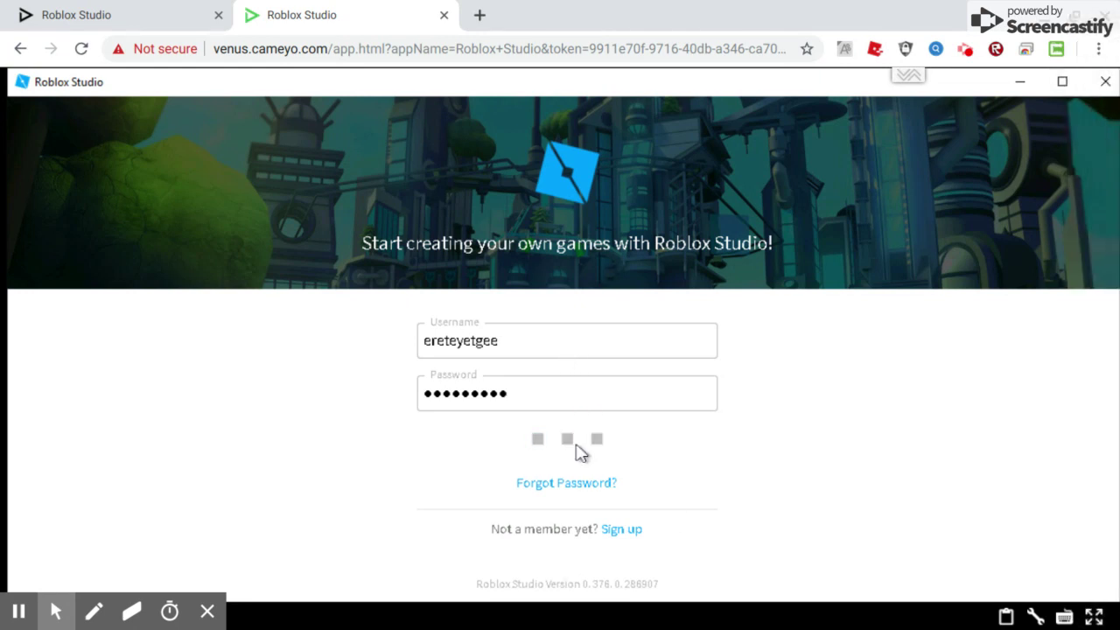
pyautogui.click(566, 373)
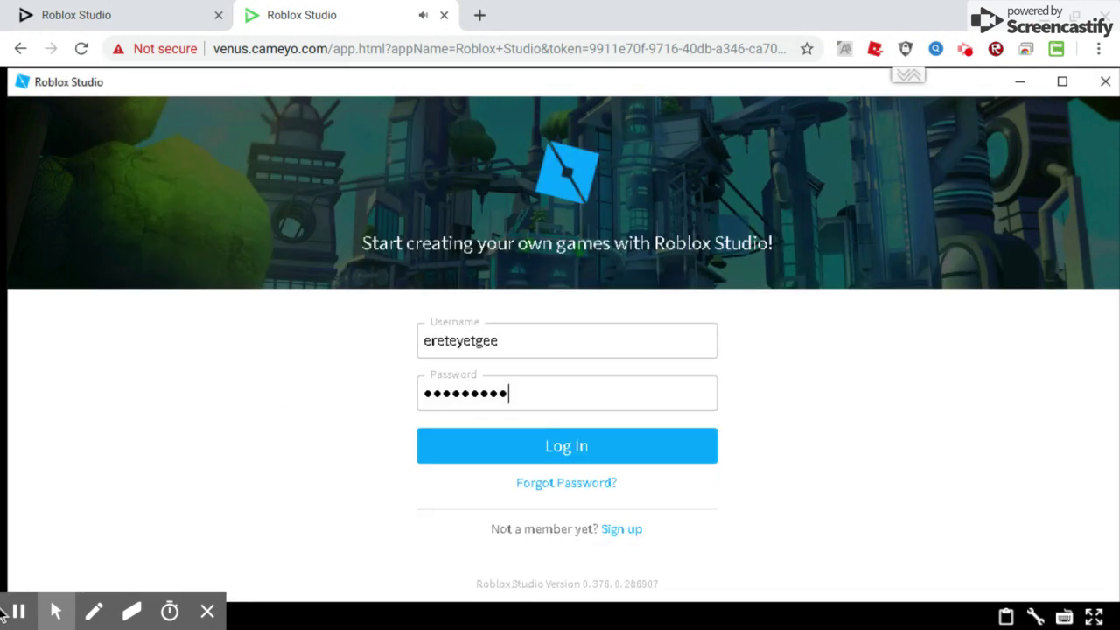
pyautogui.click(13, 612)
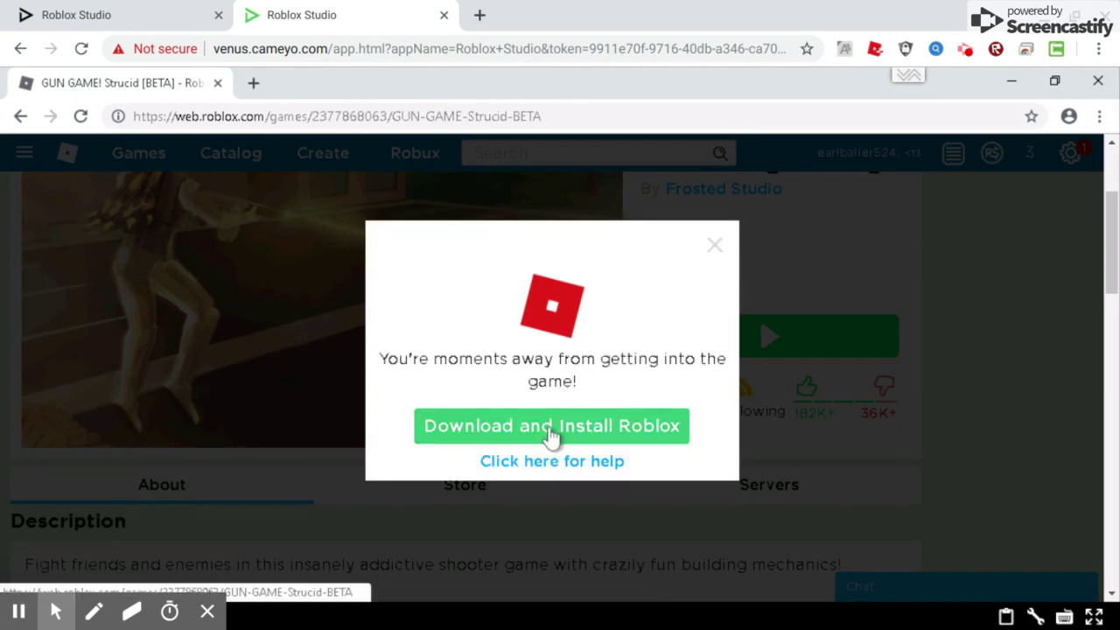
# Download and run the Roblox player launcher again, then Play Strucid.
pyautogui.click(551, 432)
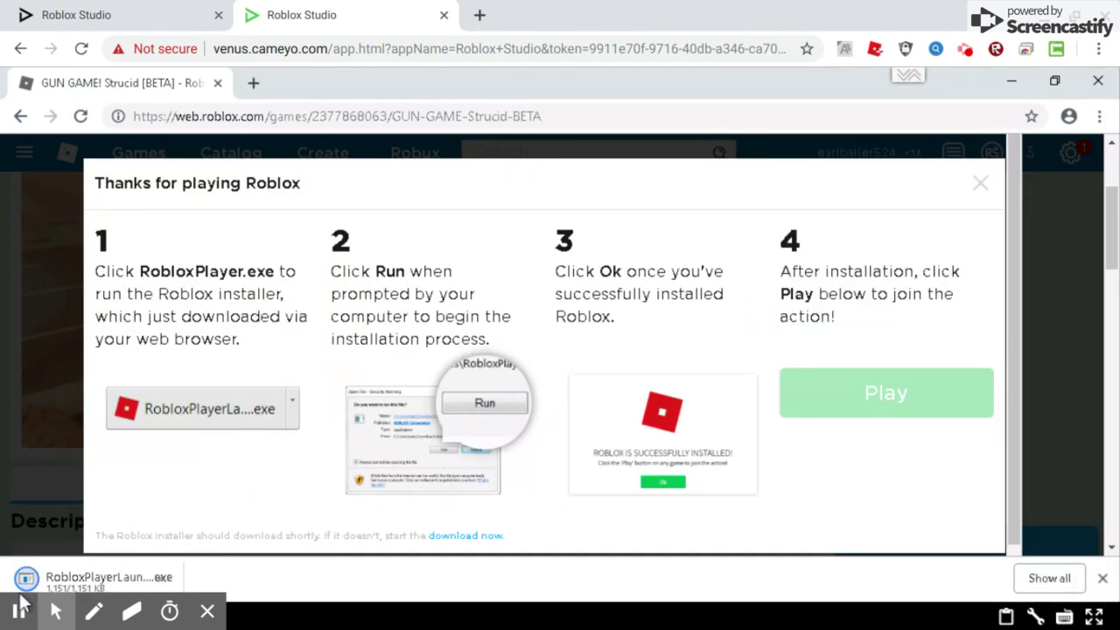
pyautogui.click(195, 580)
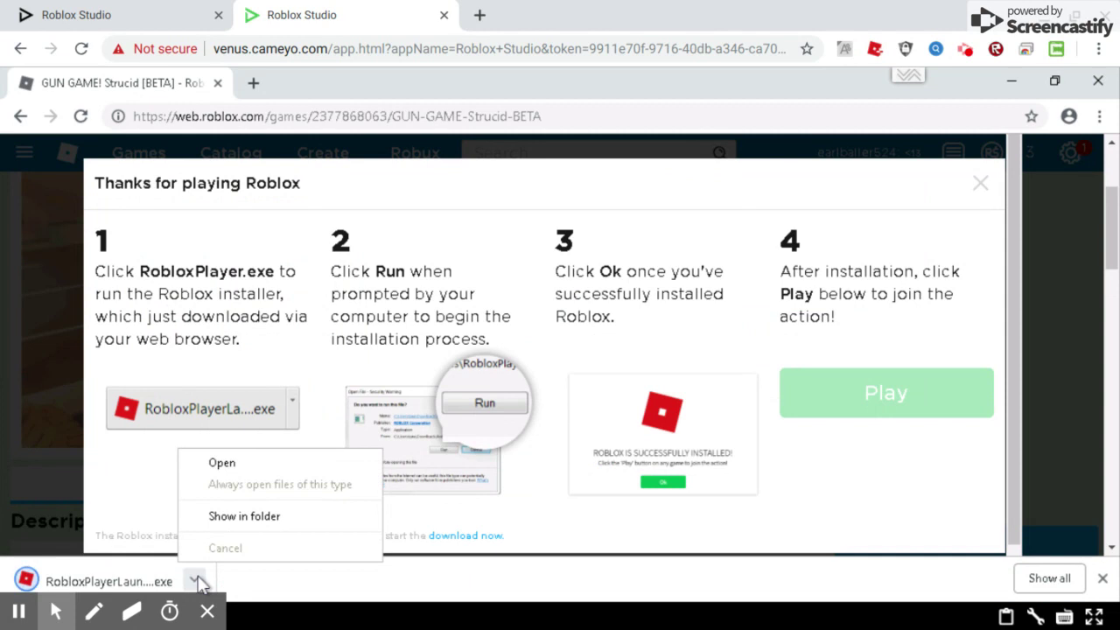
pyautogui.click(222, 464)
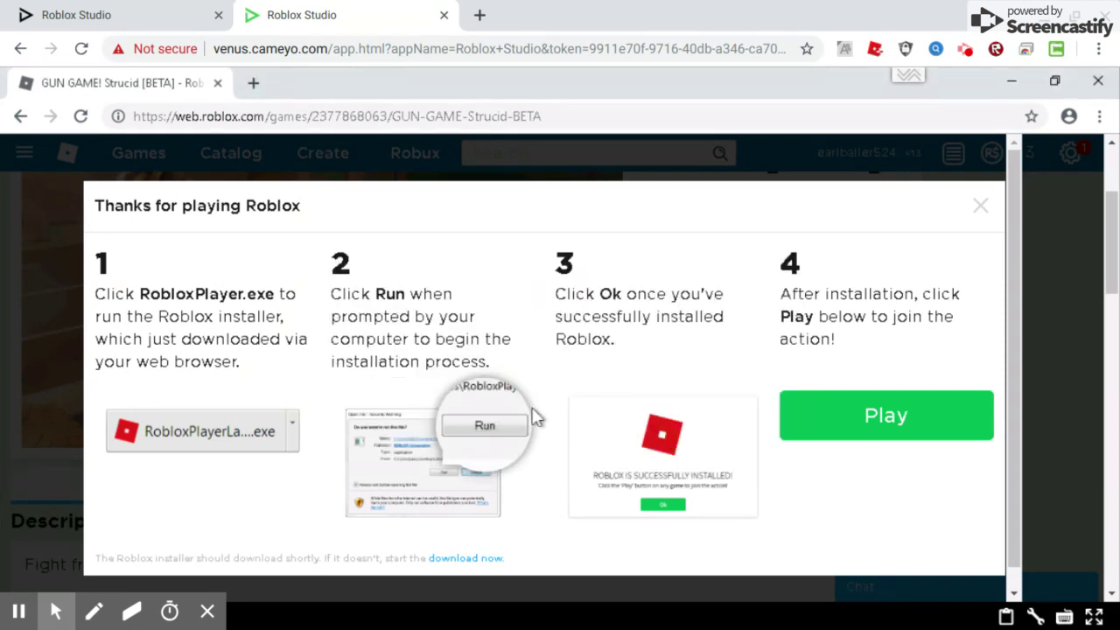
pyautogui.click(878, 437)
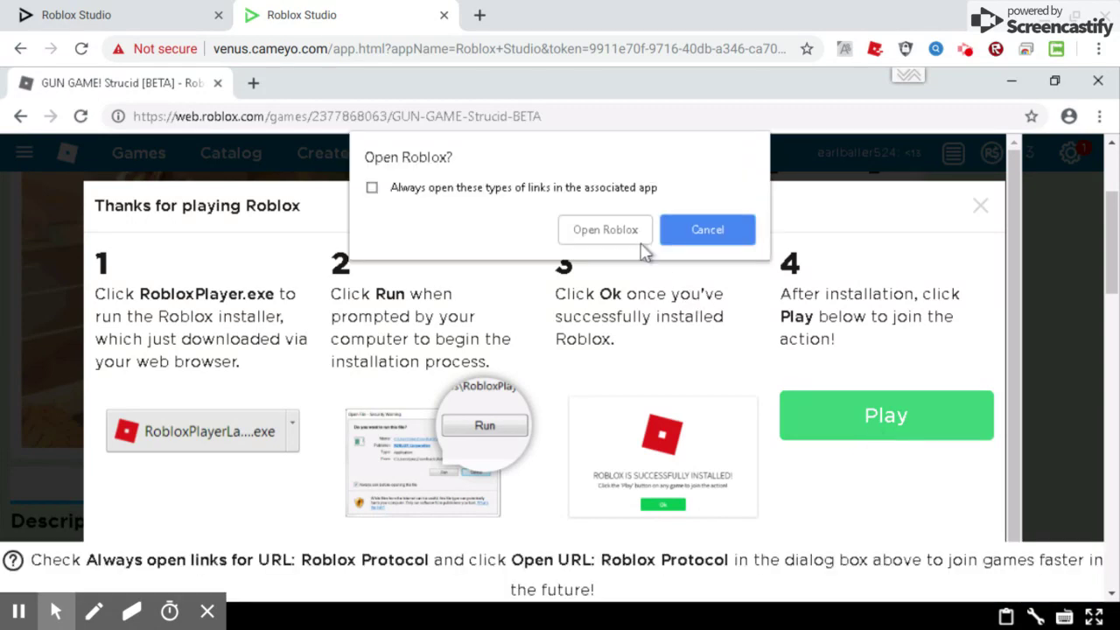
# Let the browser open Roblox and continue joining the GUN GAME! Strucid [BETA] server.
pyautogui.click(604, 230)
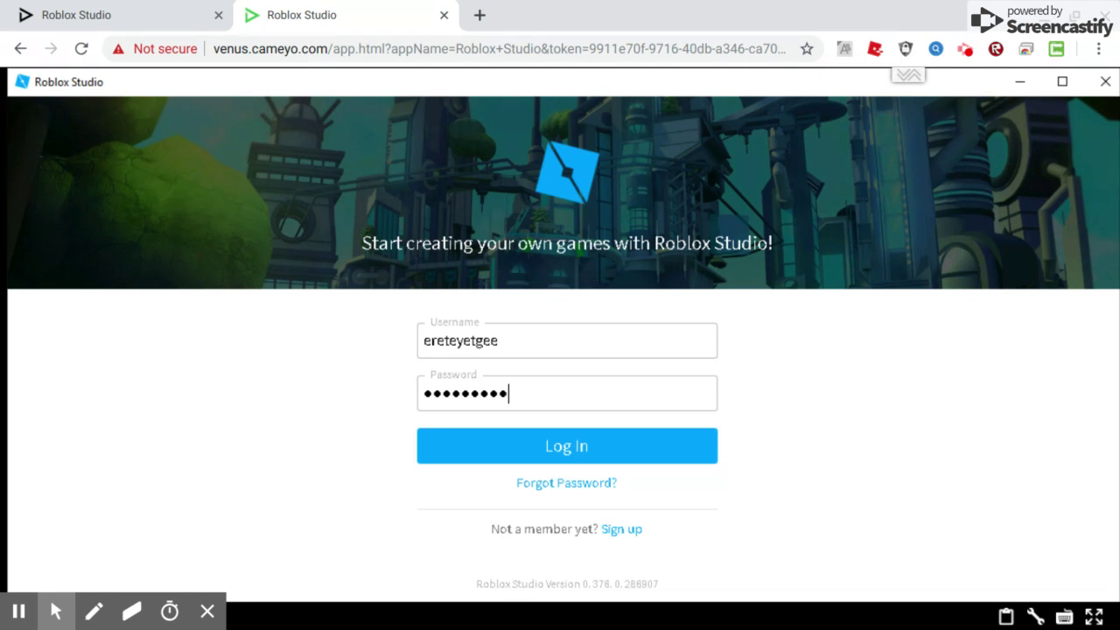
pyautogui.press('Return')
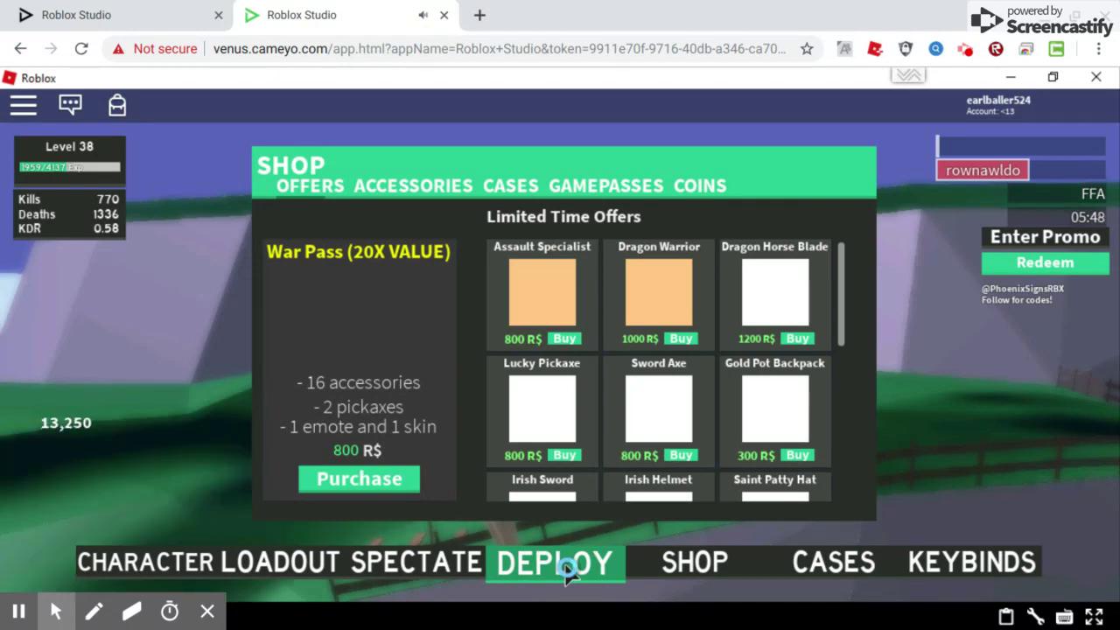
# Deploy into the Strucid FFA match and turn the camera right and up toward the red building.
pyautogui.click(567, 571)
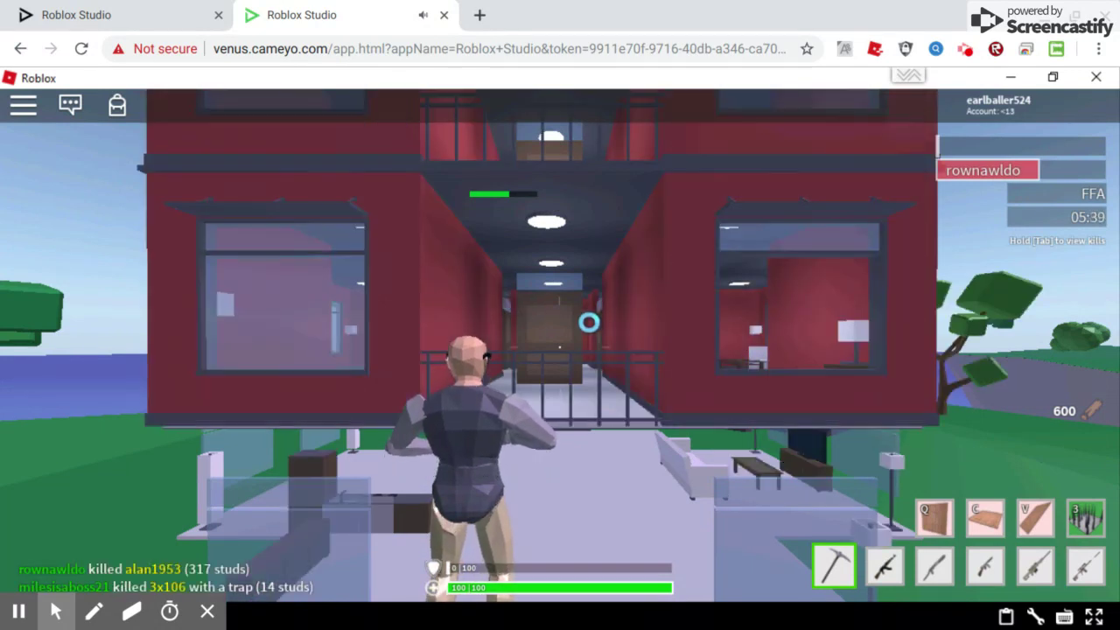
pyautogui.press('Right')
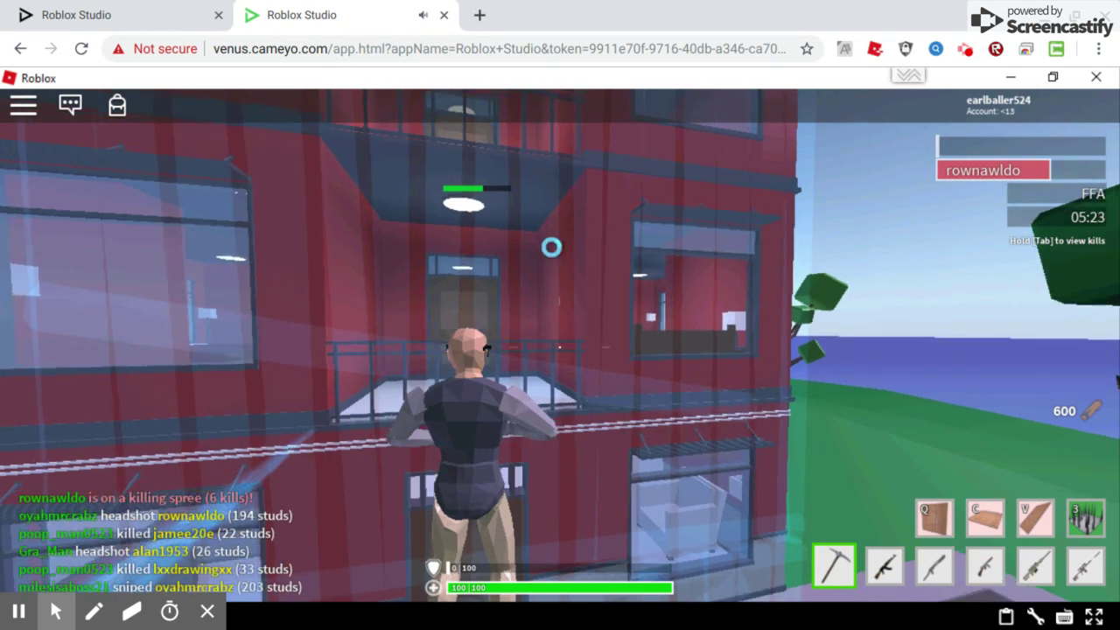
pyautogui.moveTo(545, 243); pyautogui.dragTo(754, 86)
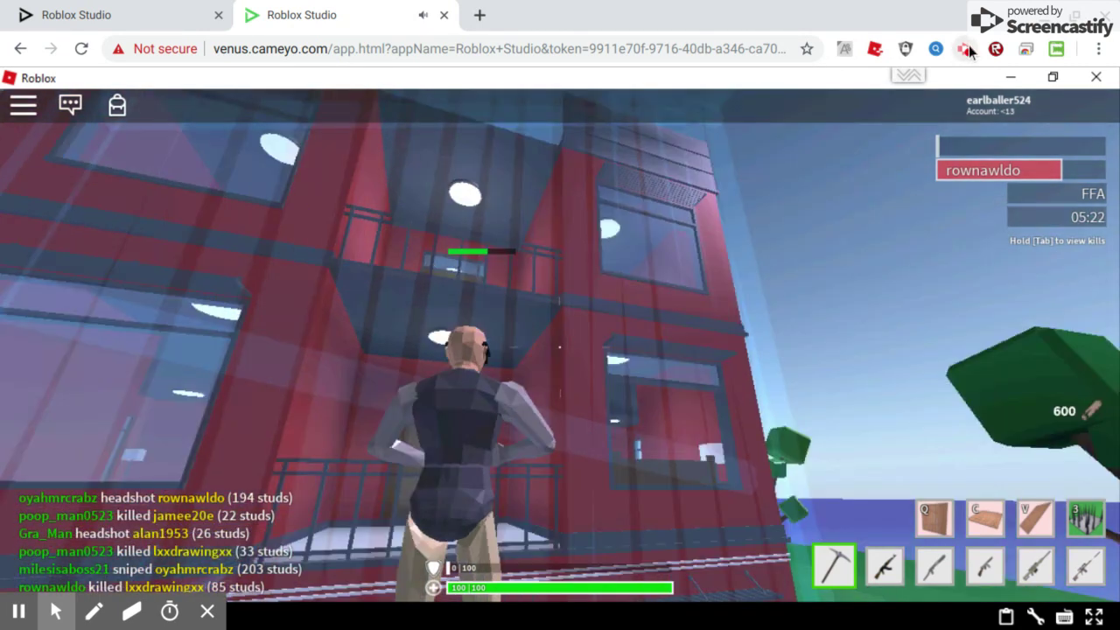